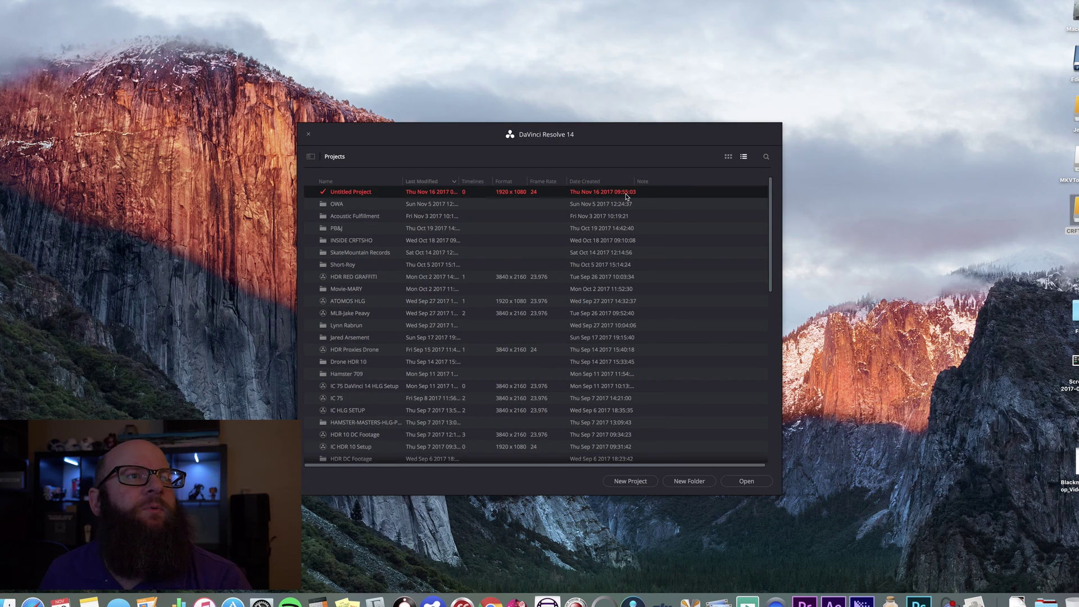
Step: Open Sully Cortez NYC HDR from INSIDE CRFTSHO > Original, Originals > Post House in the Project Manager
double_click(366, 241)
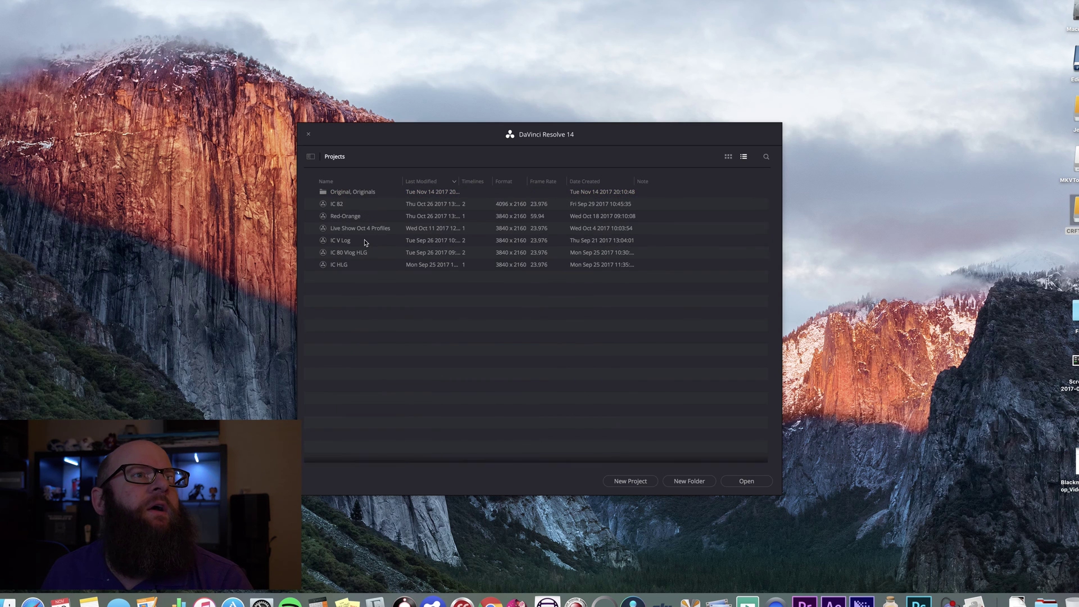
double_click(356, 194)
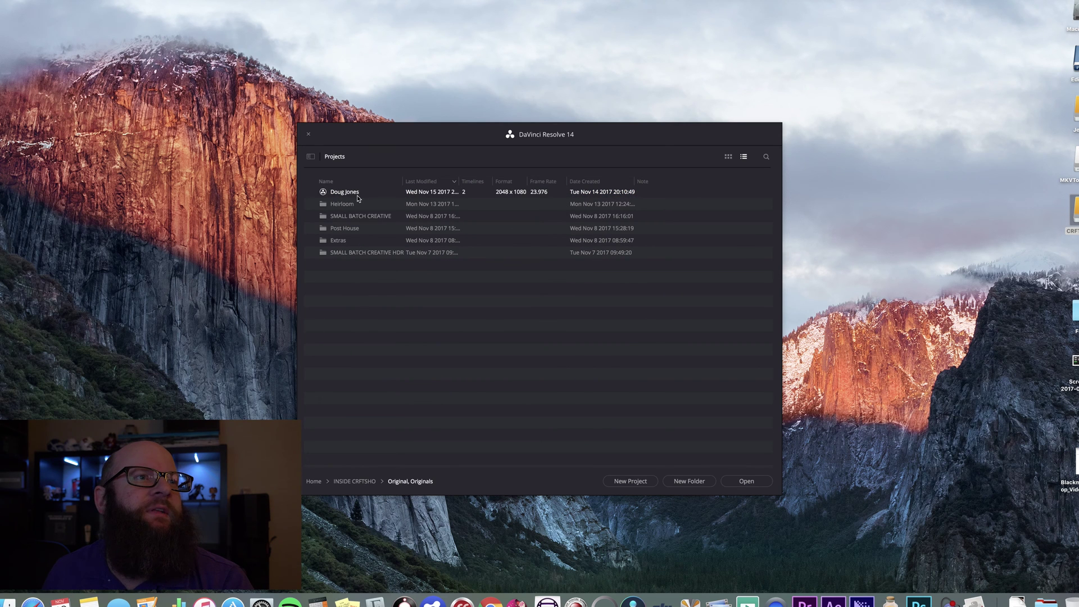
double_click(354, 230)
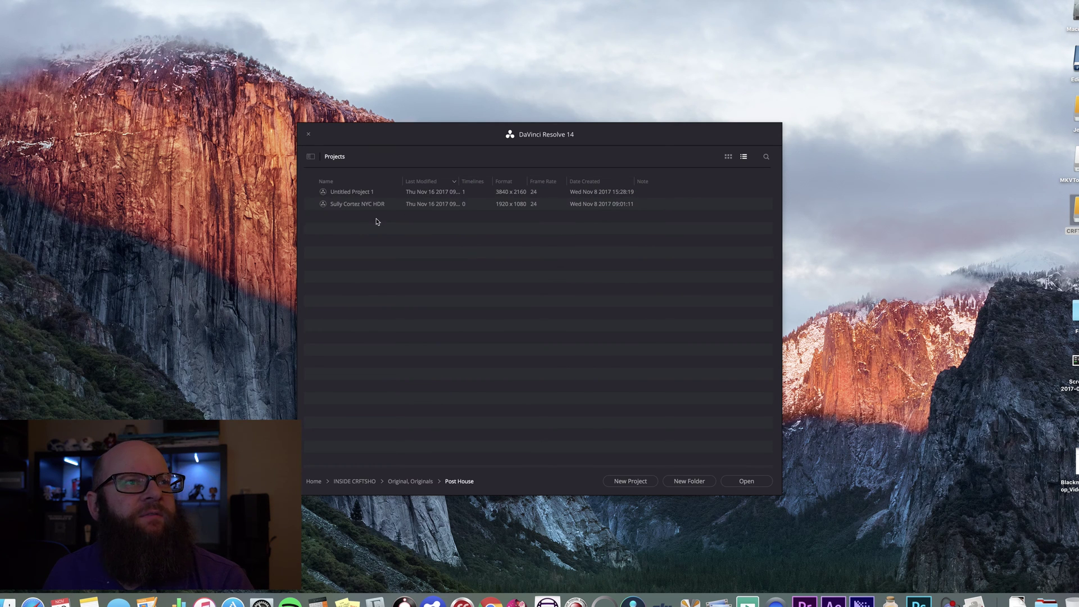
left_click(362, 206)
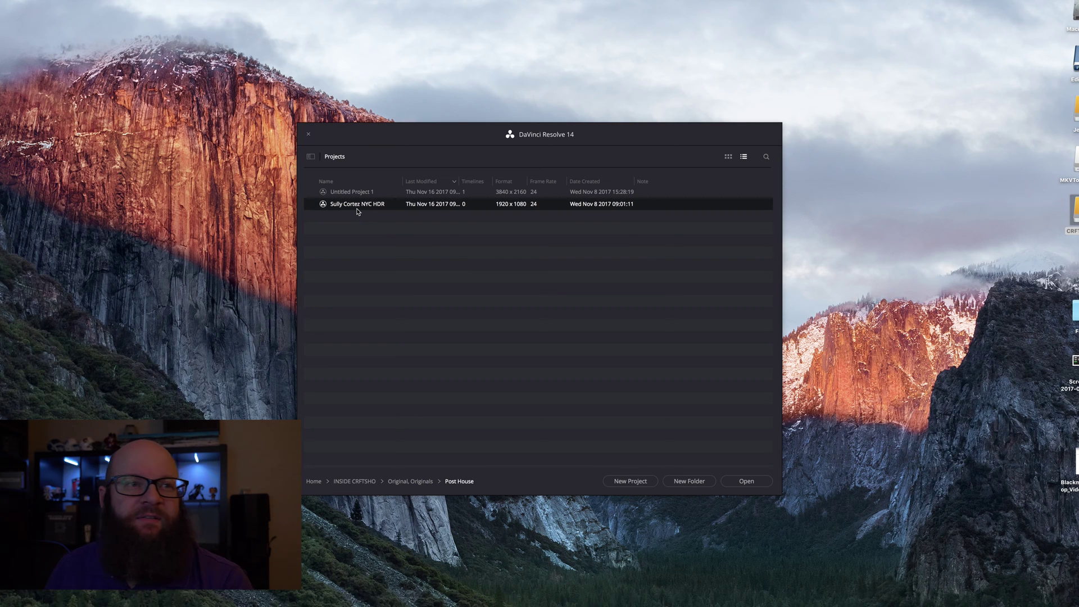
double_click(357, 208)
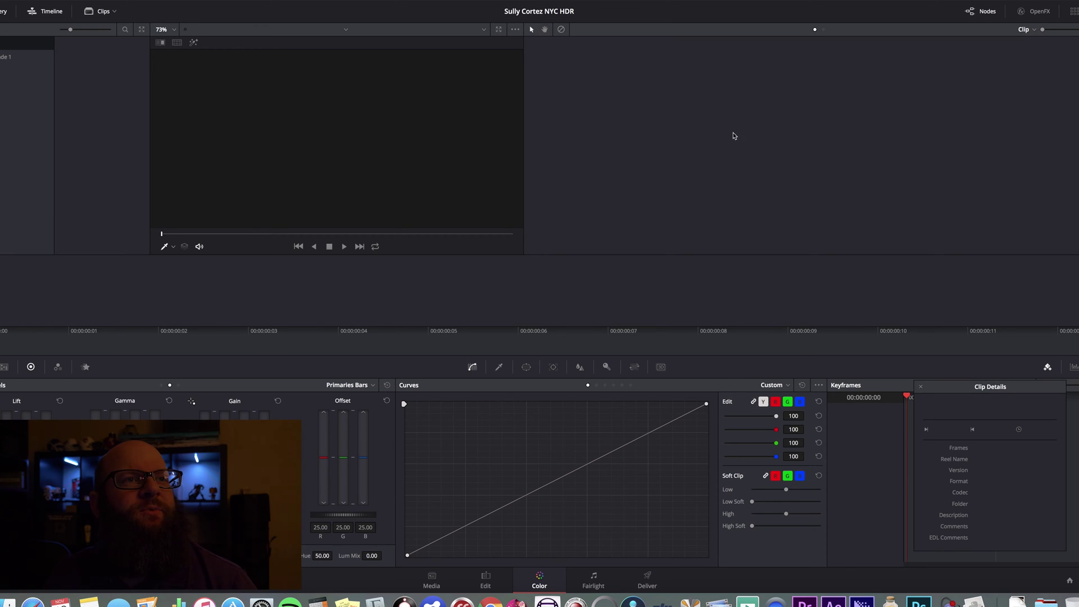
Step: On the Edit page, open the Media Pool's Timelines > Import > AAF / EDL / XML browser
left_click(432, 579)
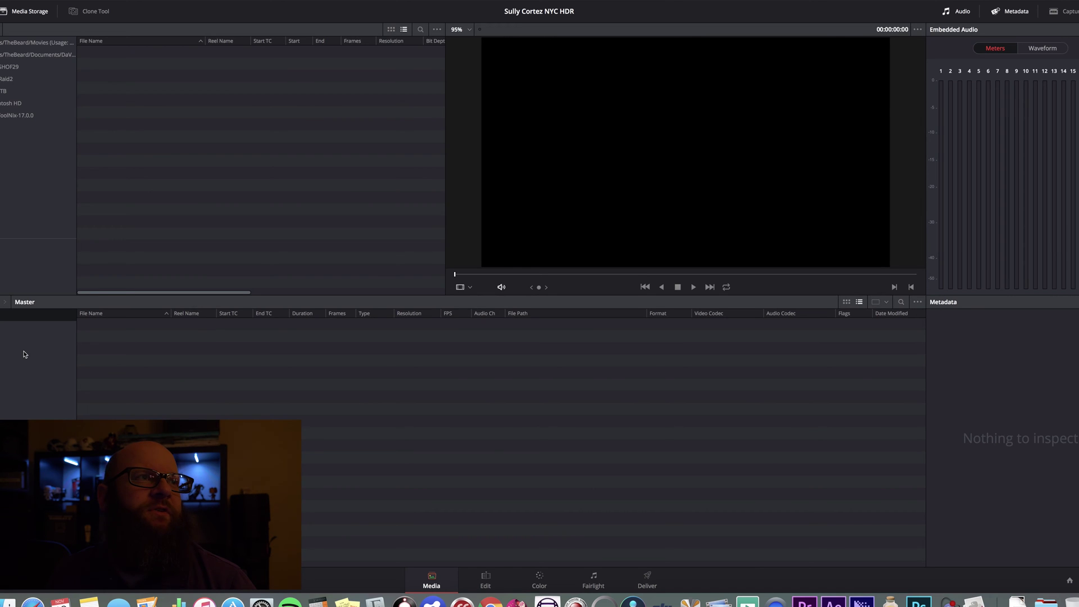
left_click(486, 580)
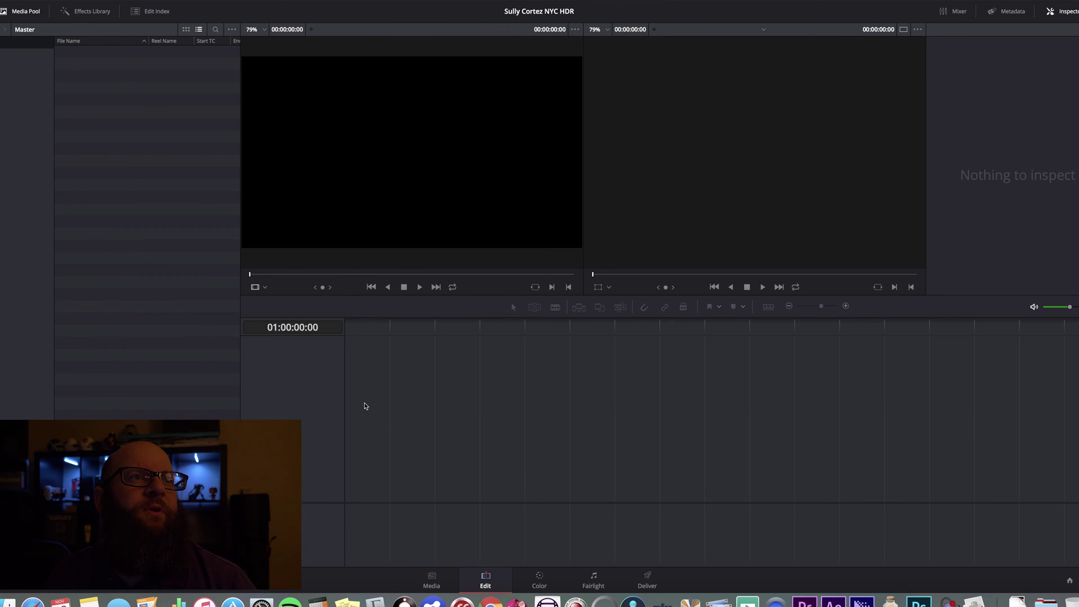
right_click(102, 75)
mouse_move(149, 80)
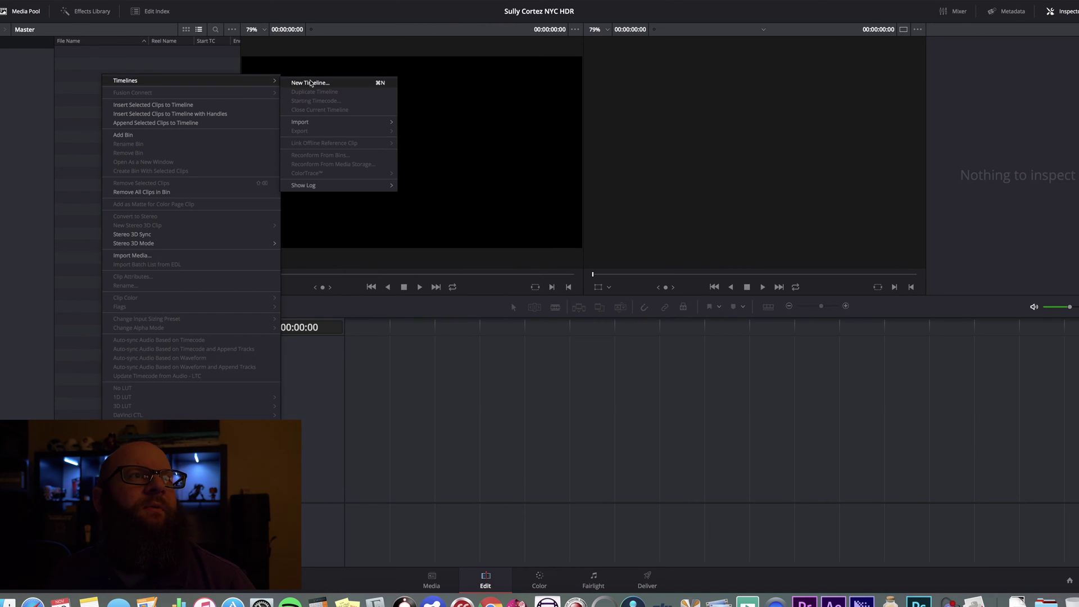
mouse_move(352, 124)
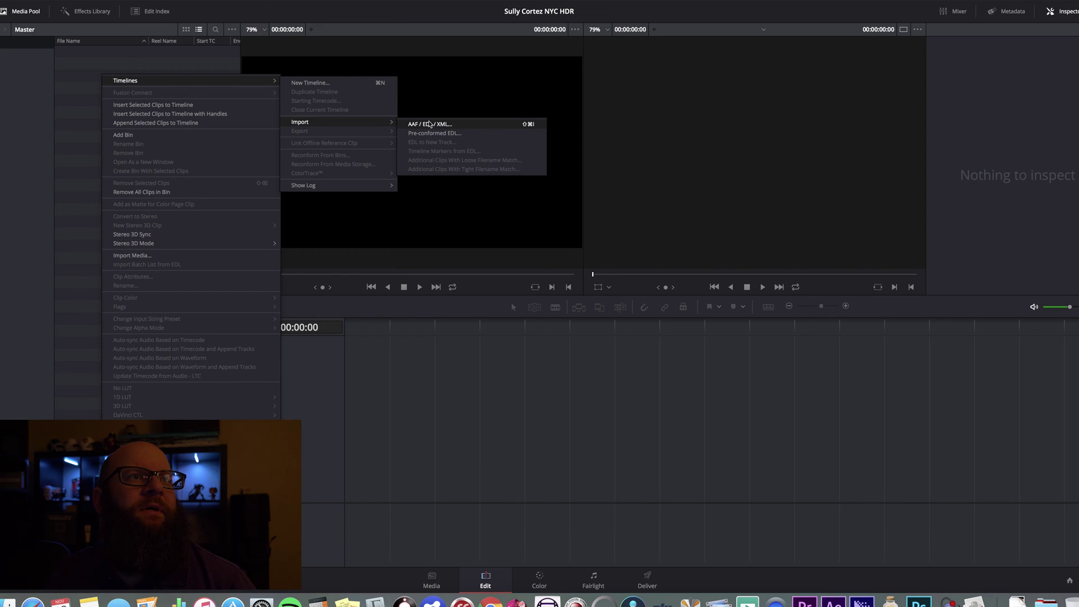
left_click(60, 89)
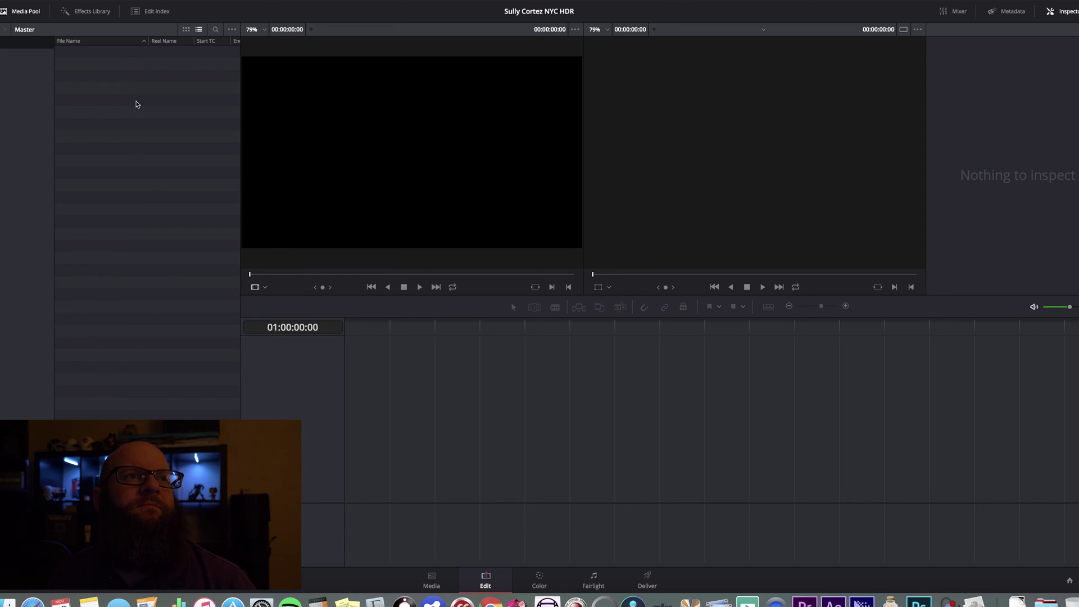
right_click(162, 101)
mouse_move(203, 106)
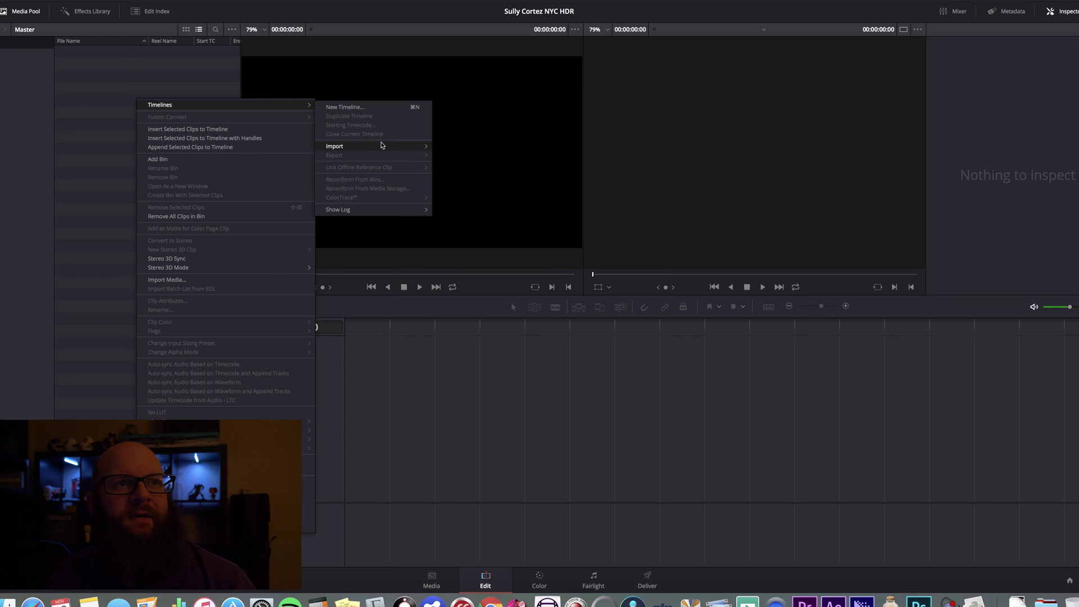
mouse_move(380, 146)
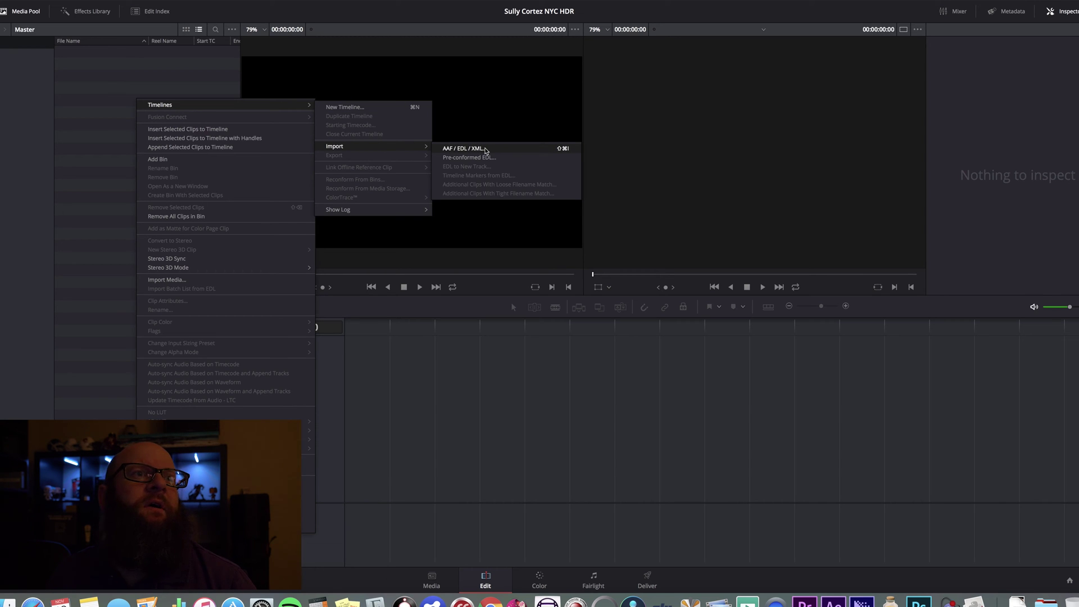
left_click(464, 148)
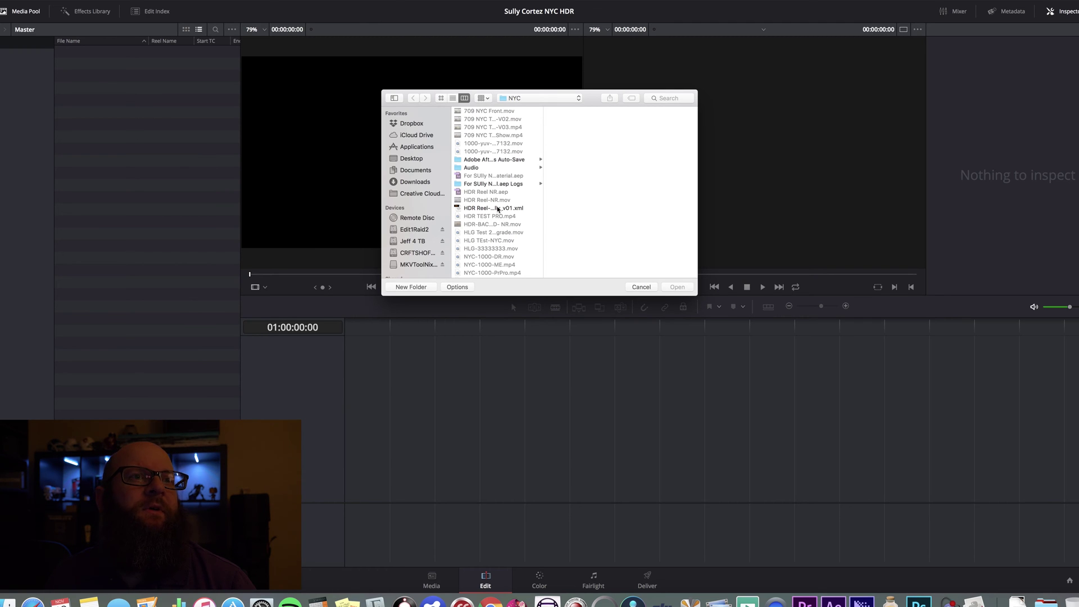
Step: Import HDR Reel-Sully_v01.xml, accepting the Load XML dialog settings
left_click(497, 209)
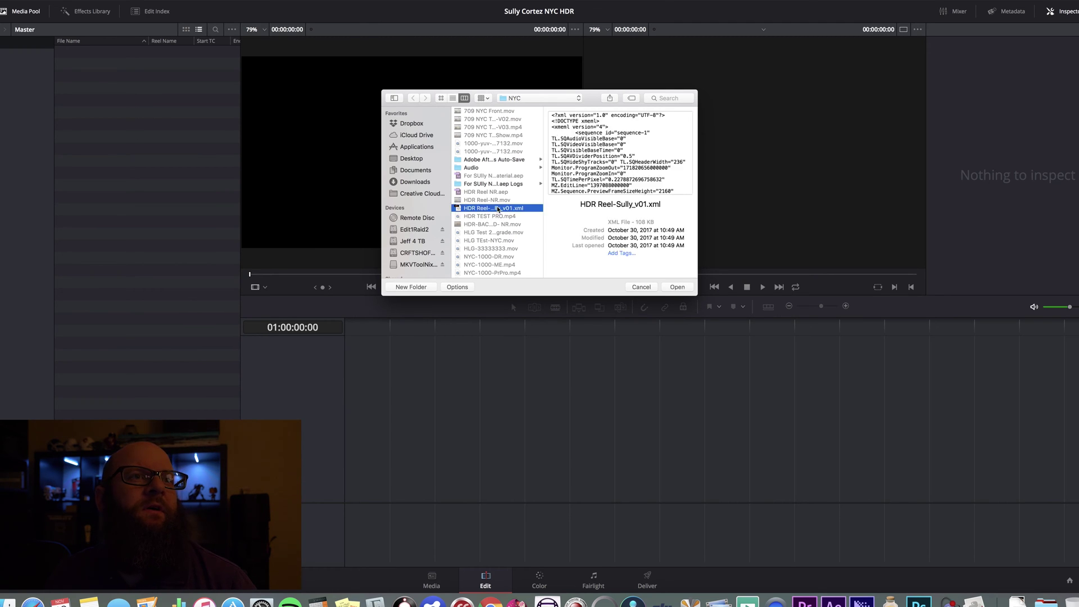
key("Return")
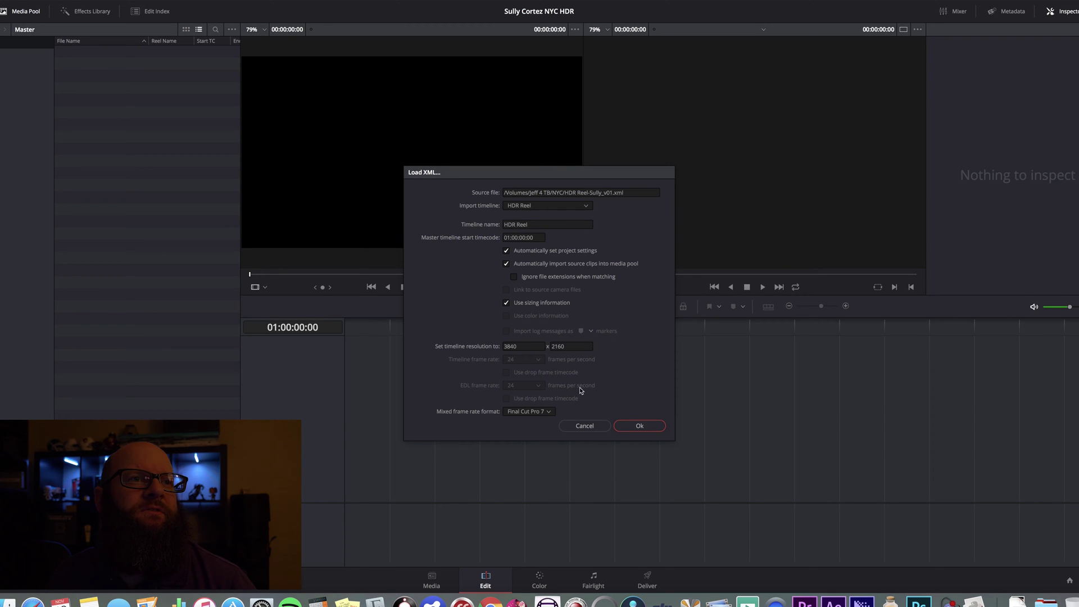
left_click(637, 427)
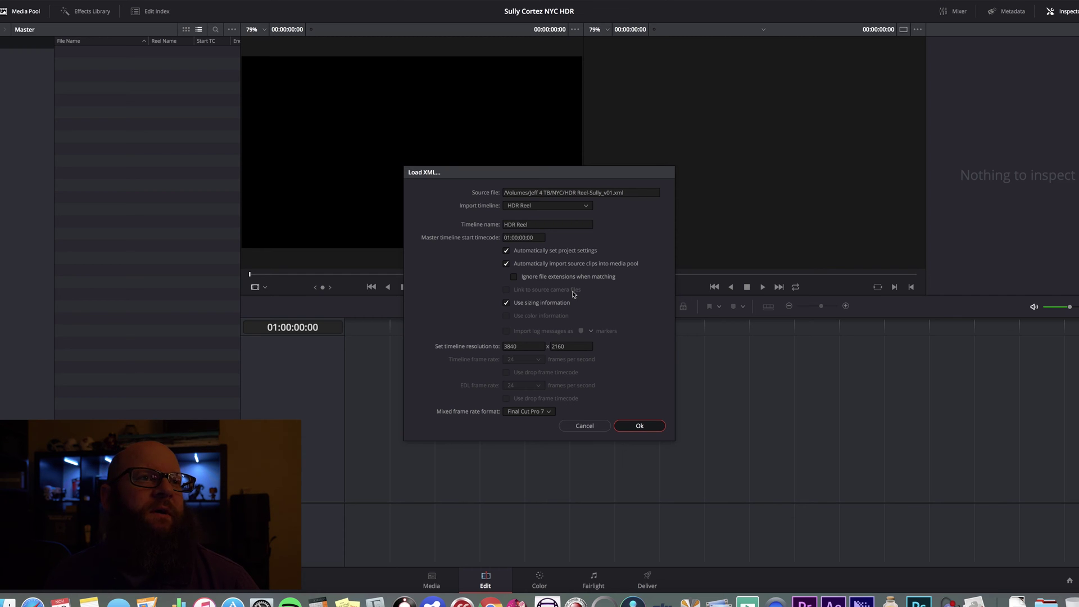
key("Return")
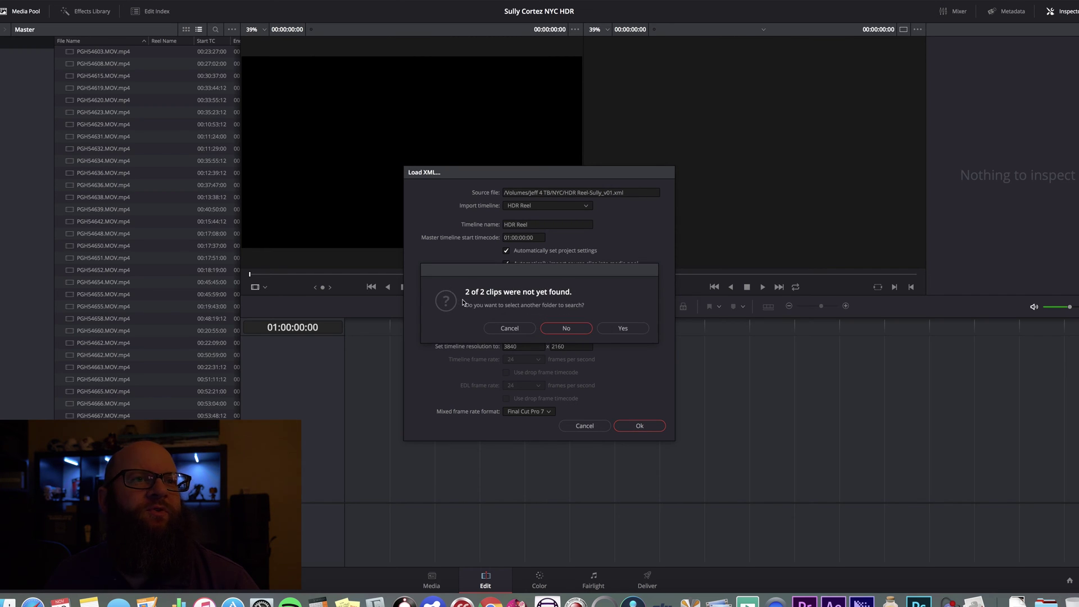
Step: Skip the missing-clips search, close the import log, and delete both Charles Mingus audio clips
left_click(567, 328)
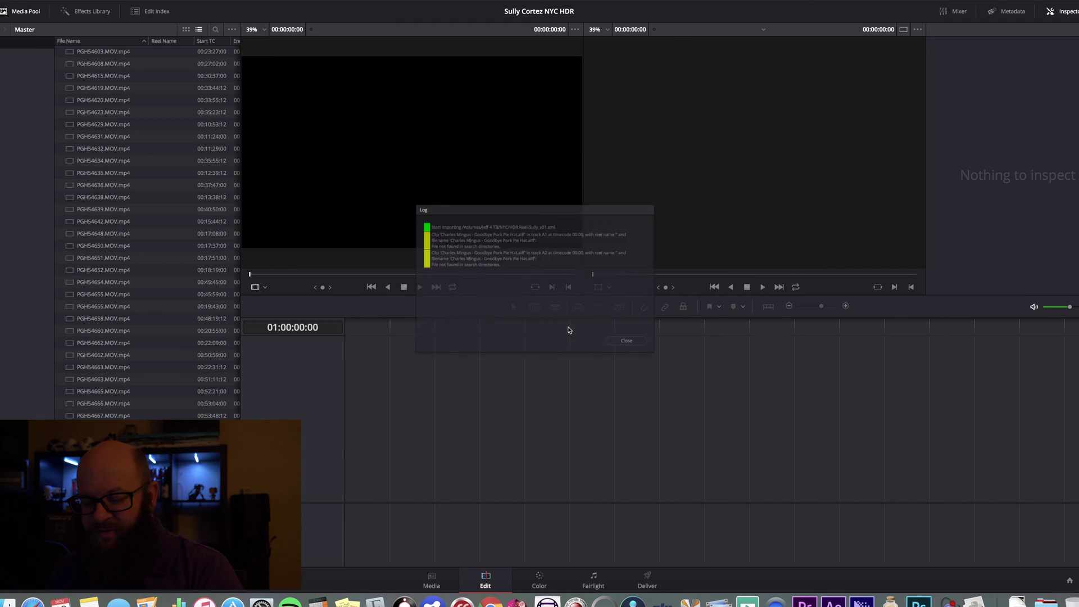
left_click(651, 358)
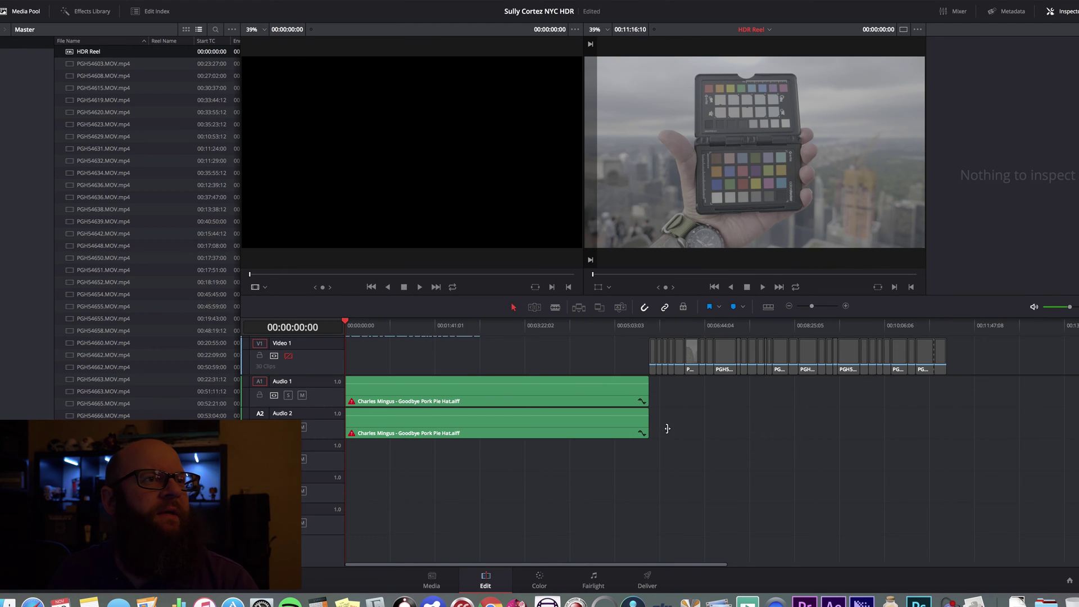
left_click_drag(667, 429, 539, 453)
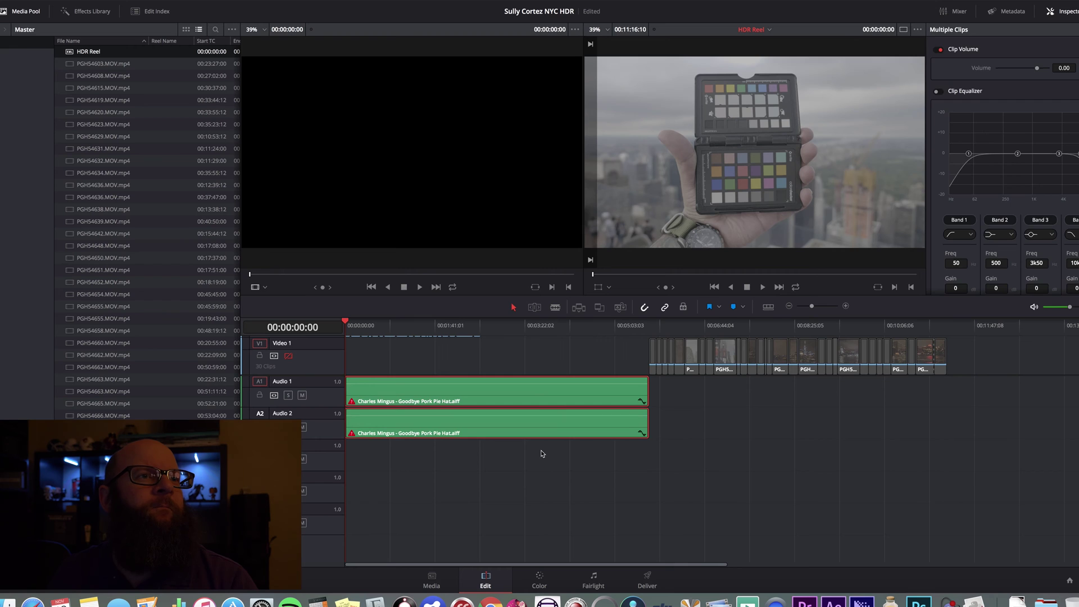
key("BackSpace")
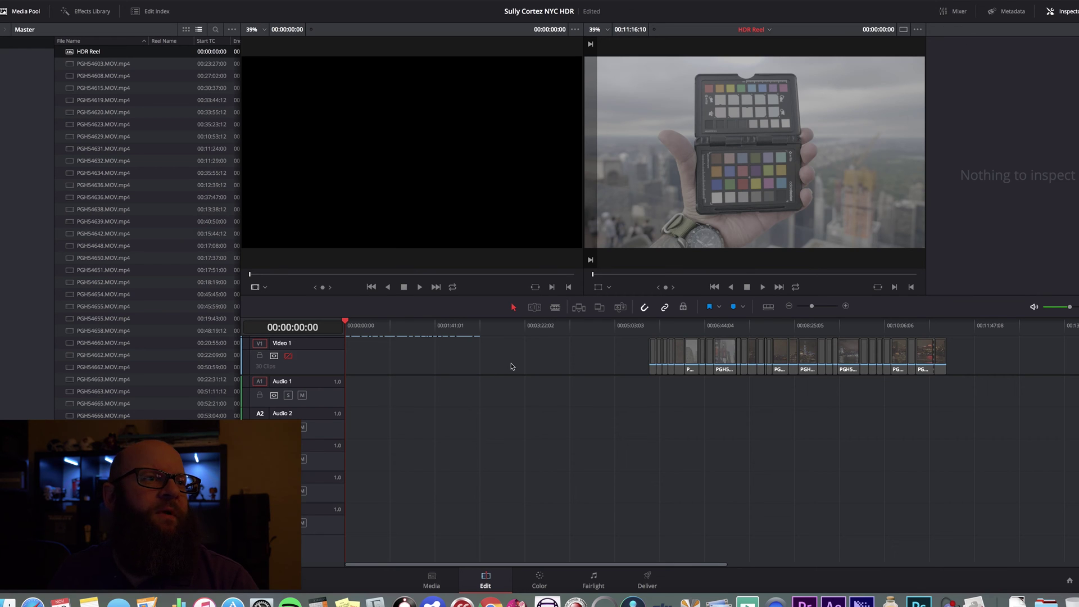
Step: Move the narrow Video 3 clip later and delete the lower row of video clips
scroll(512, 366, "up", 2)
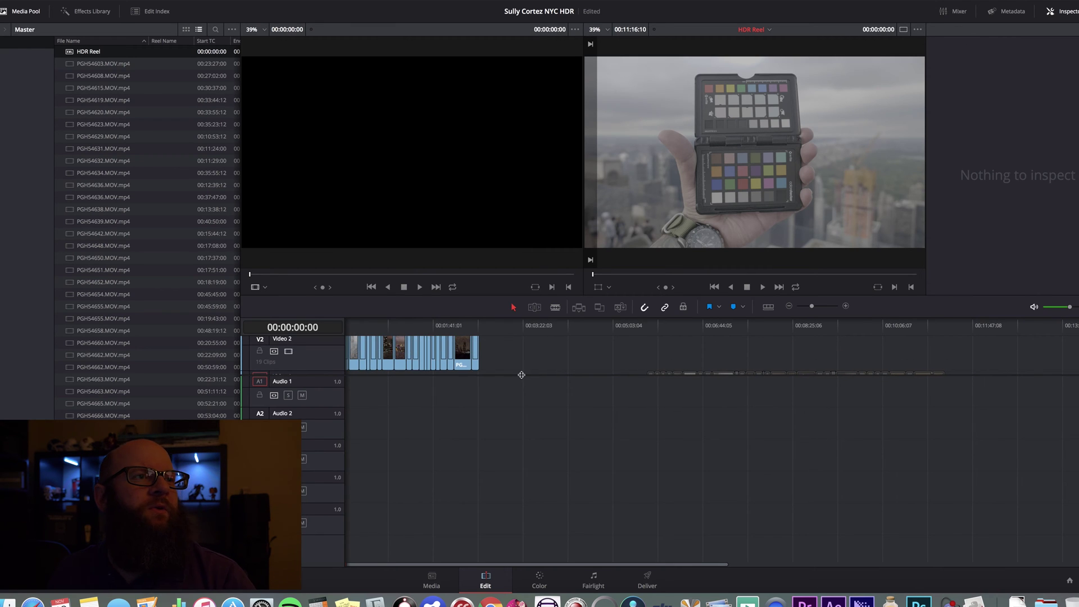
scroll(525, 383, "up", 4)
scroll(503, 416, "up", 1)
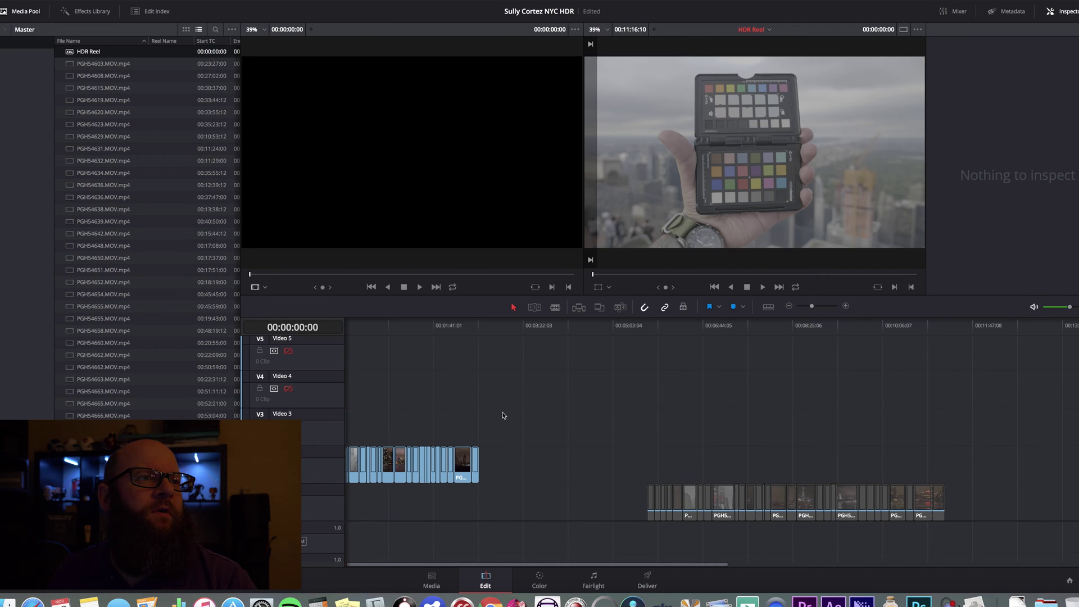
left_click(346, 427)
left_click_drag(348, 427, 551, 441)
left_click_drag(639, 462, 989, 519)
key("BackSpace")
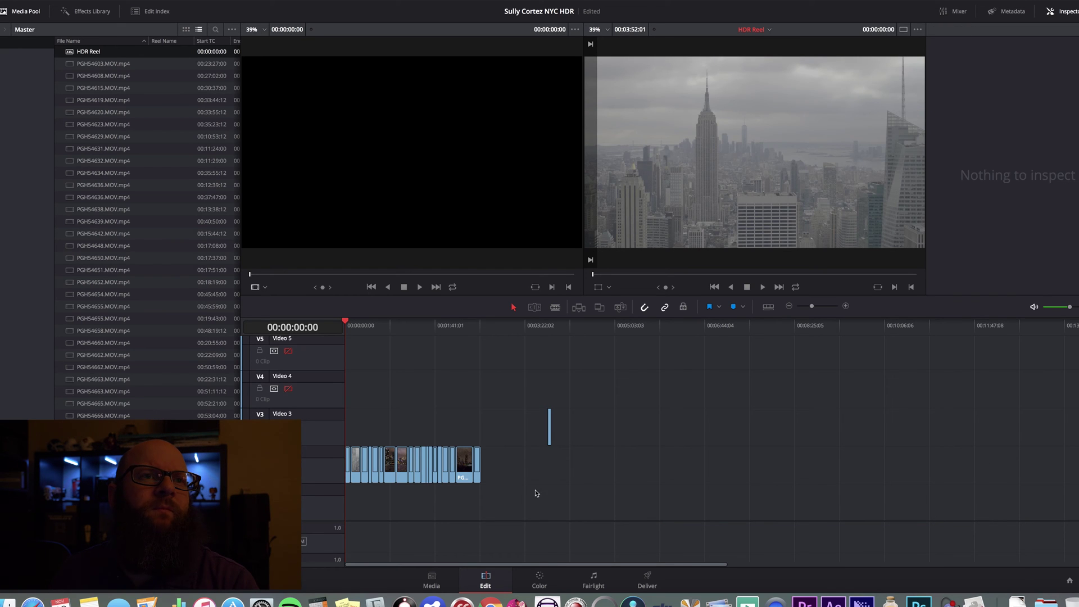
Step: Place the playhead after the opening clips and drag PGH54631.MOV left along its track
left_click(469, 329)
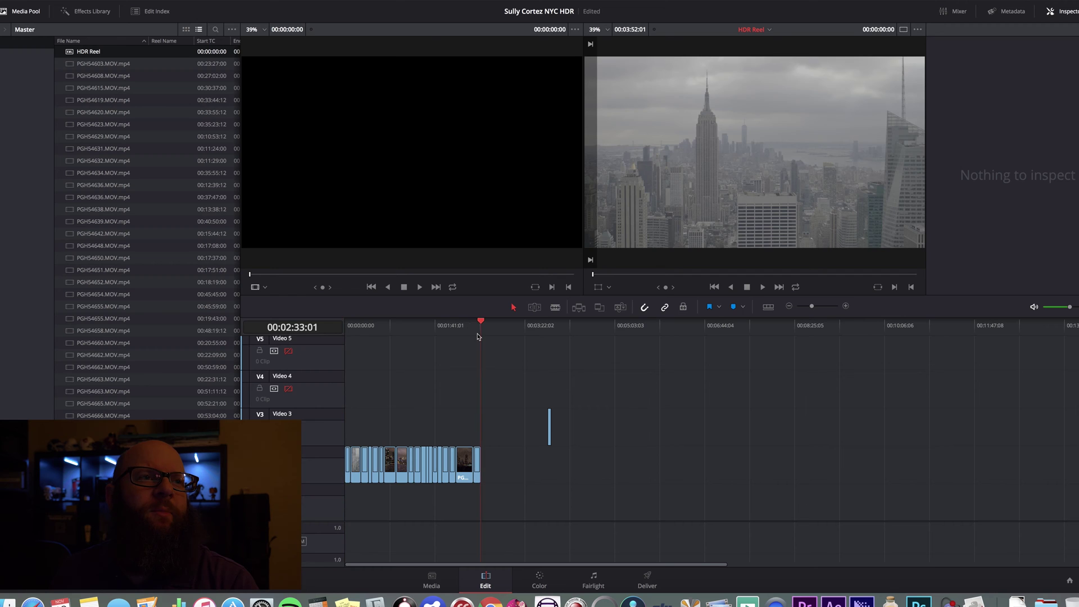
left_click_drag(813, 307, 825, 305)
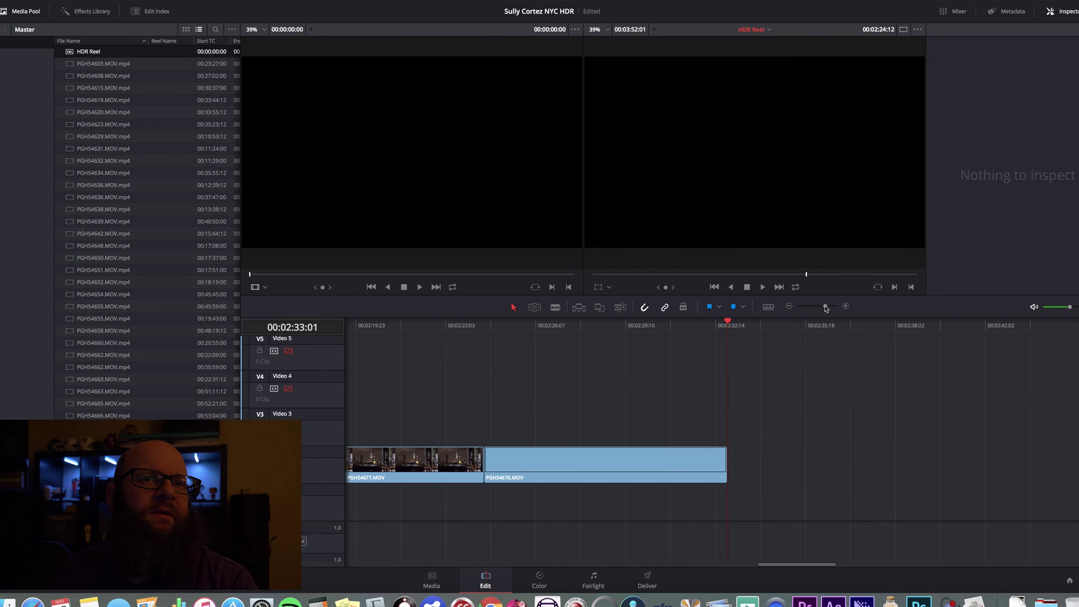
scroll(897, 442, "right", 10)
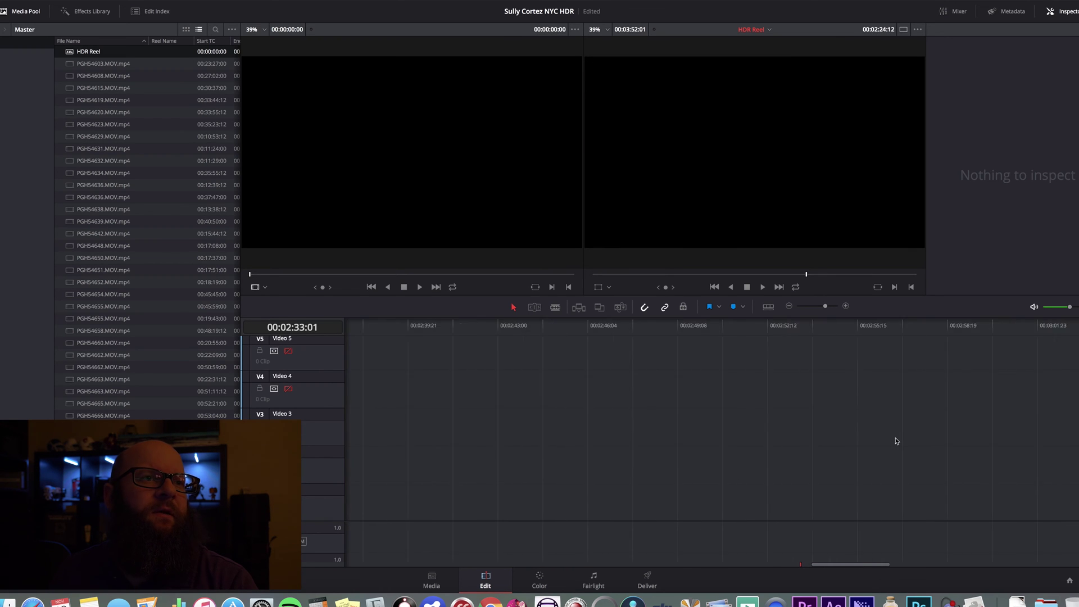
scroll(896, 441, "right", 5)
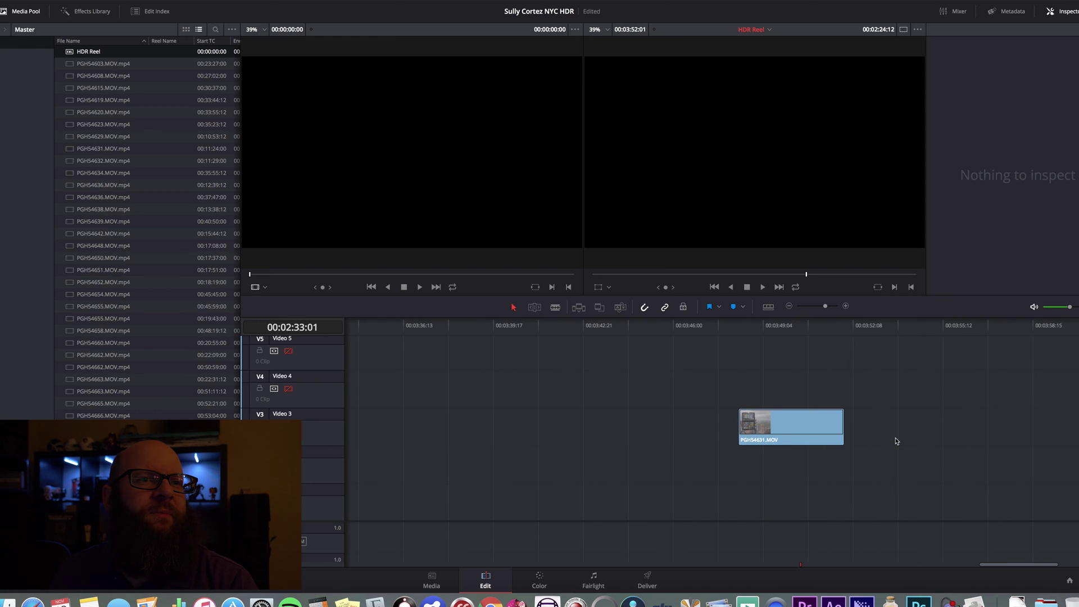
left_click_drag(772, 454, 395, 455)
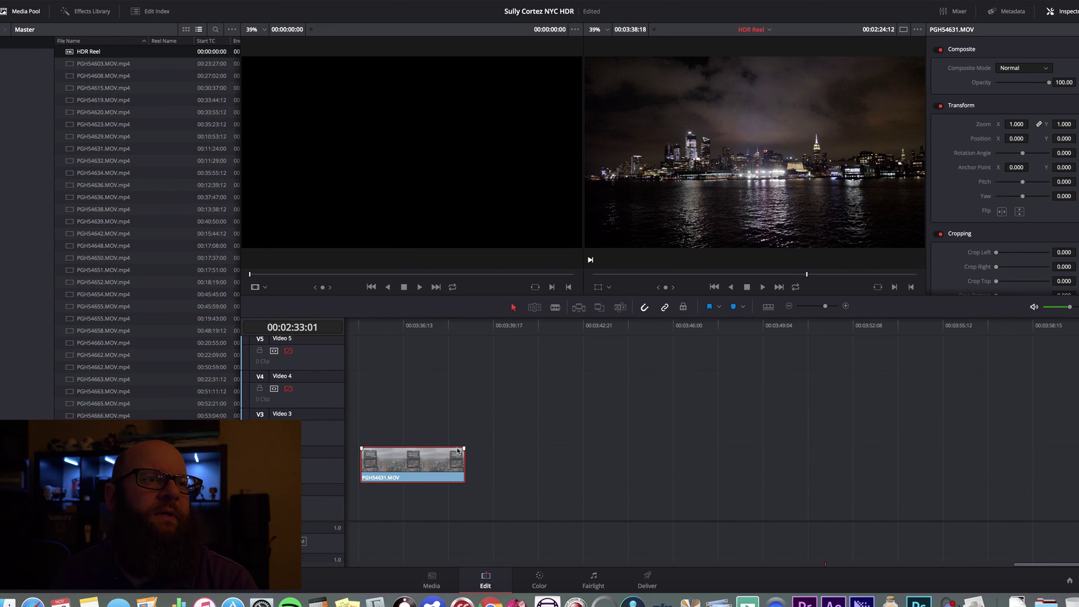
scroll(410, 402, "left", 6)
scroll(410, 402, "left", 1)
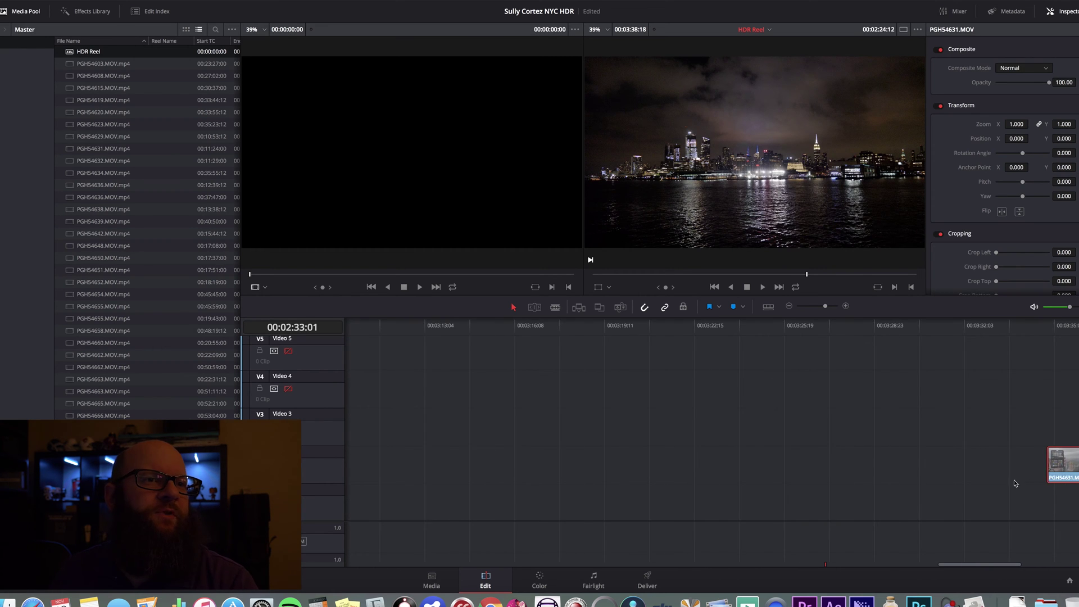
Step: Keep sliding PGH54631.MOV left until its start lines up with the playhead
left_click_drag(1068, 471, 463, 477)
scroll(494, 429, "left", 12)
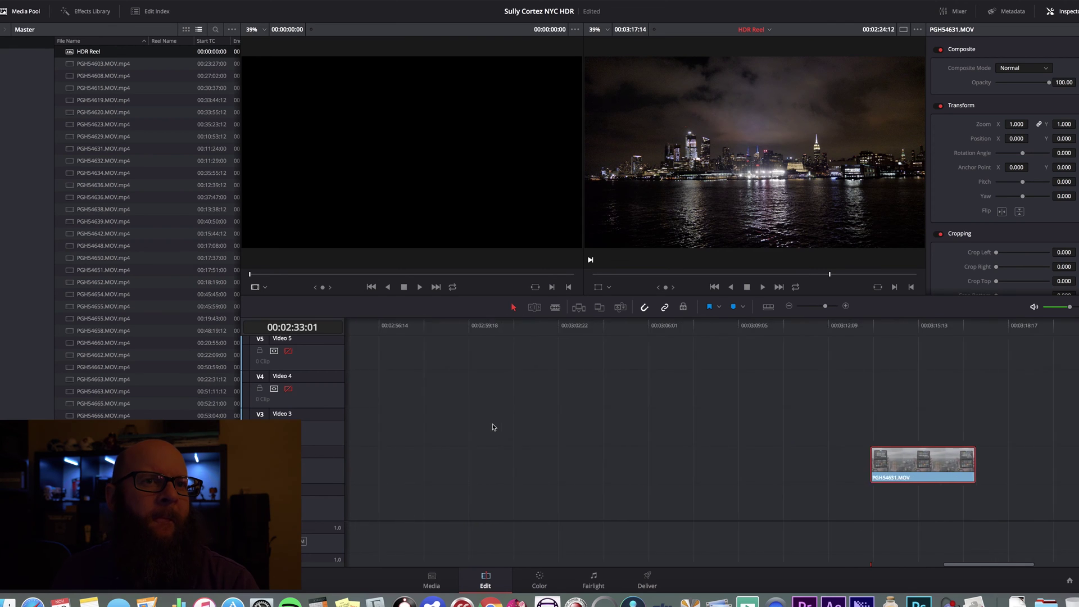
left_click_drag(1066, 463, 511, 463)
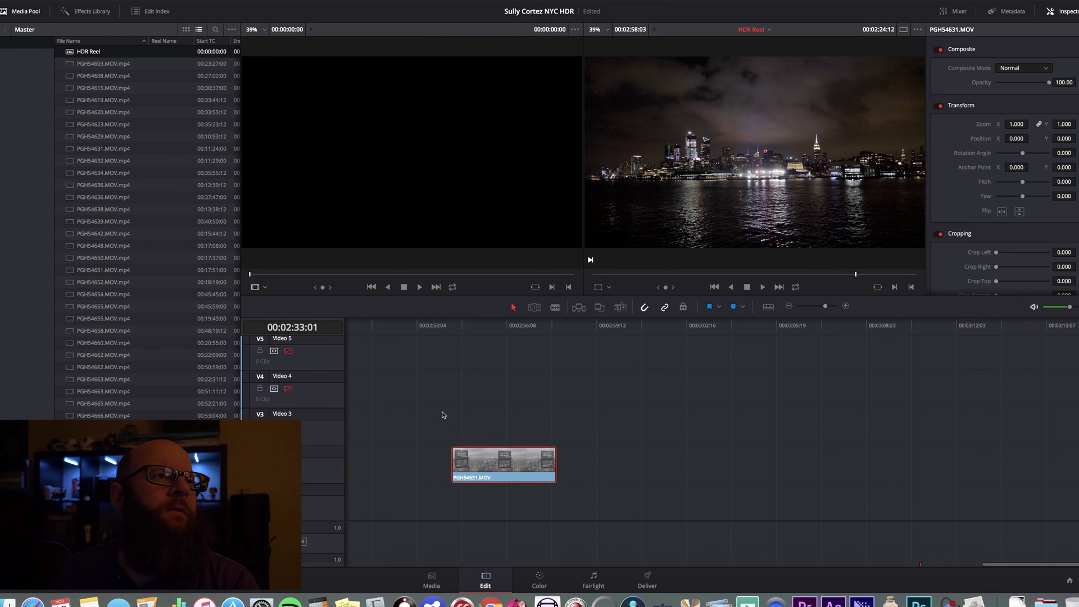
scroll(431, 410, "left", 12)
left_click_drag(1011, 465, 868, 465)
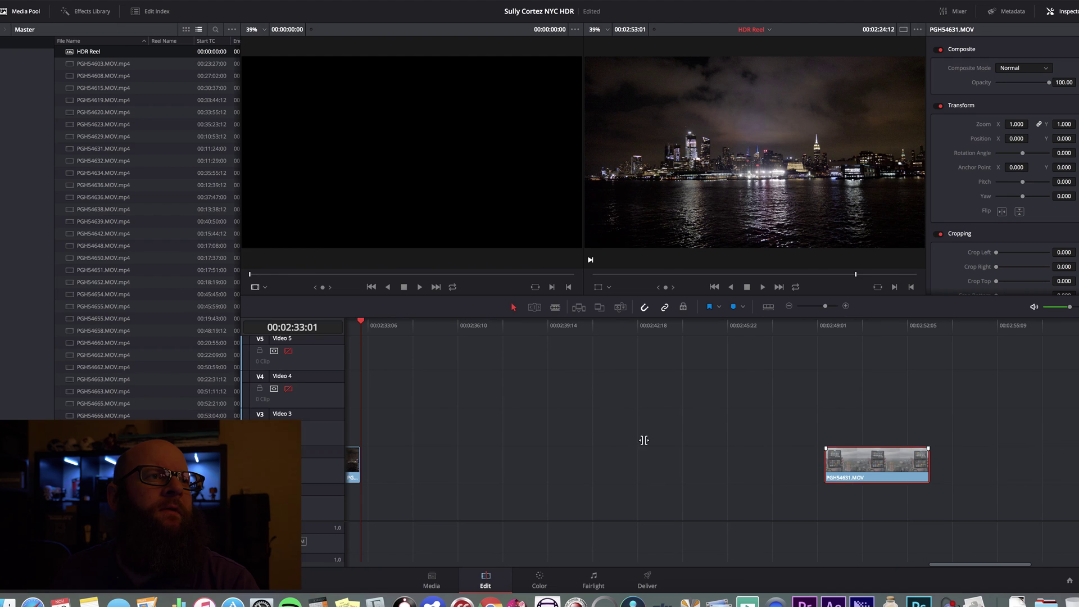
left_click_drag(366, 324, 389, 329)
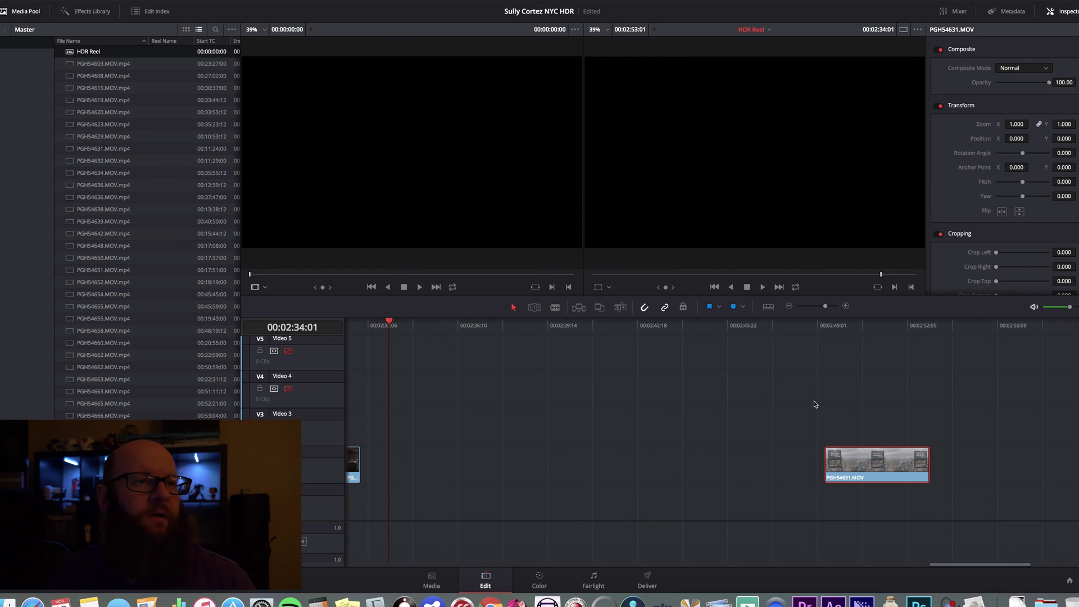
left_click_drag(878, 464, 444, 464)
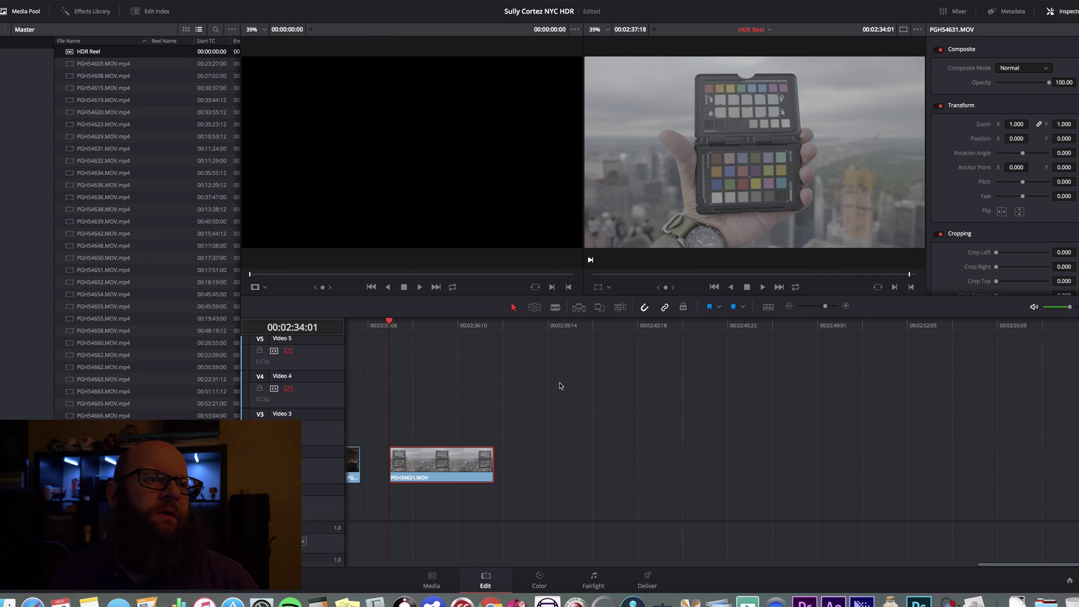
Step: Save the project and select clip 01, the Empire State shot, on the Color page
key("super+s")
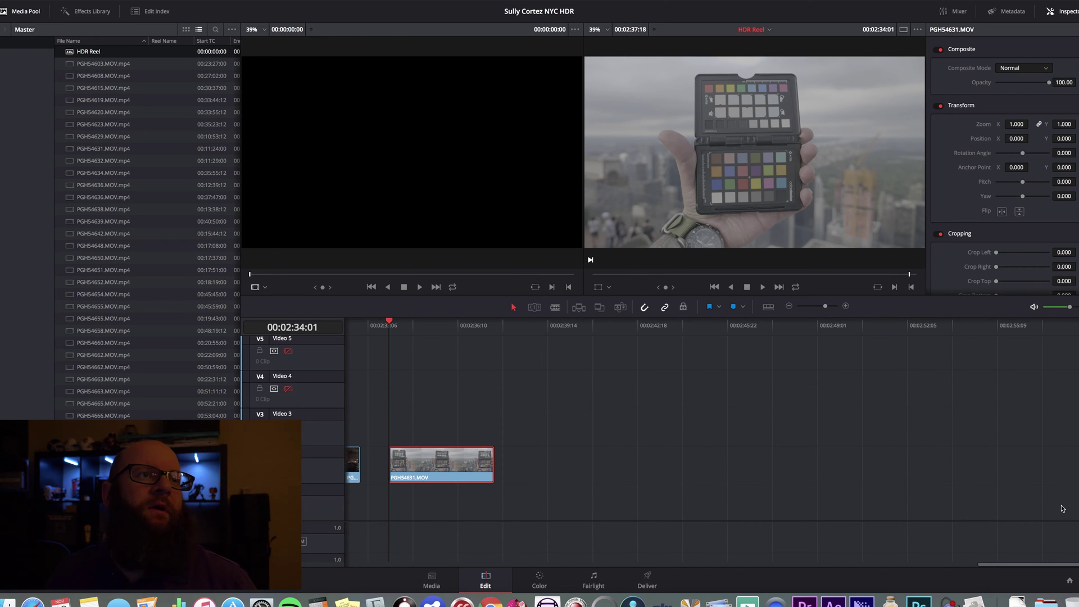
left_click(539, 578)
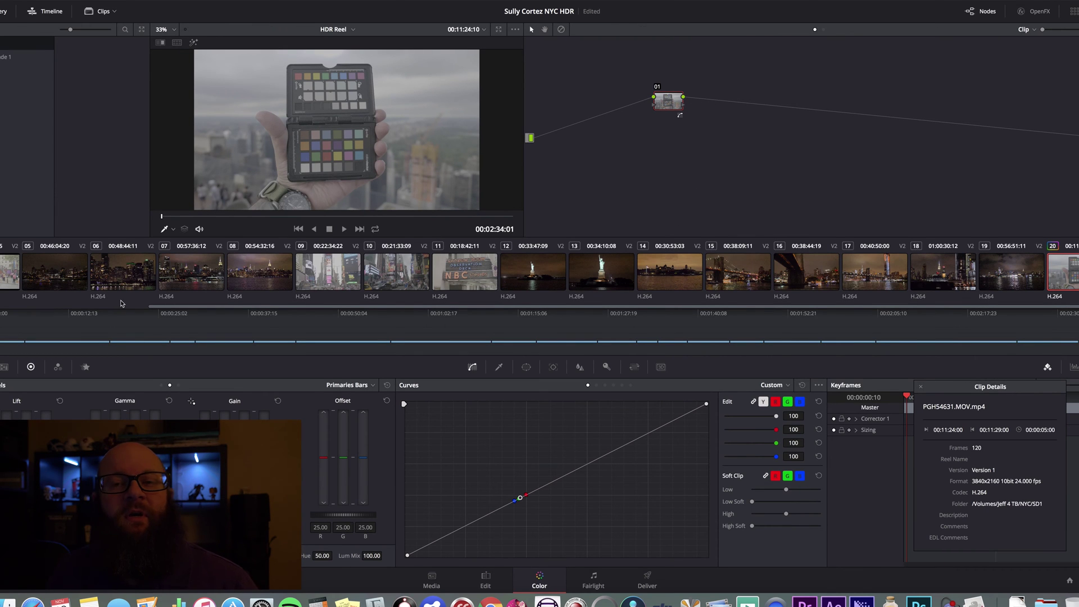
scroll(203, 281, "up", 3)
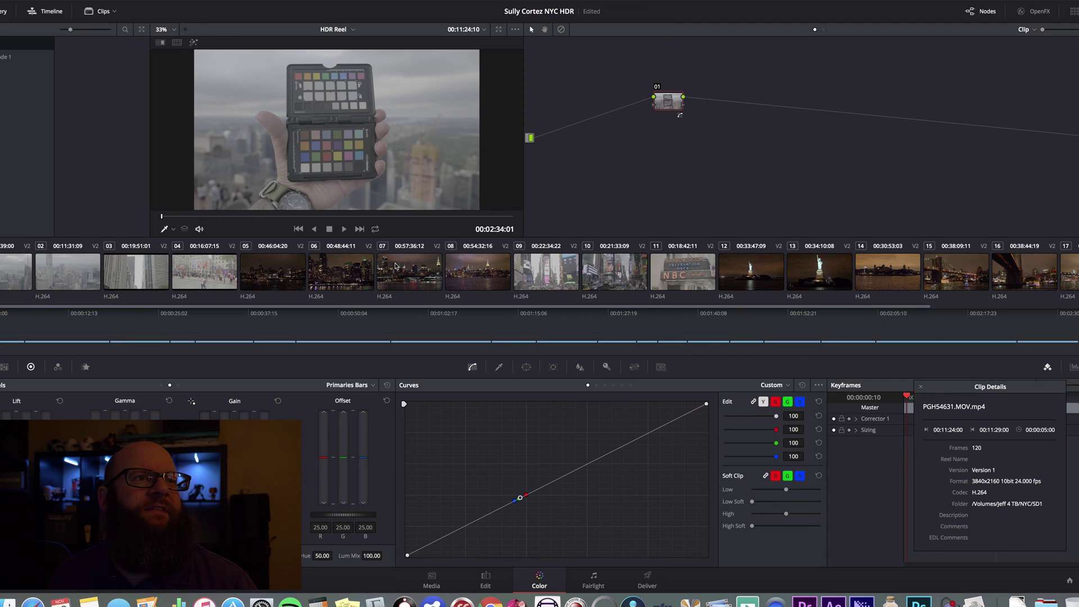
left_click(19, 270)
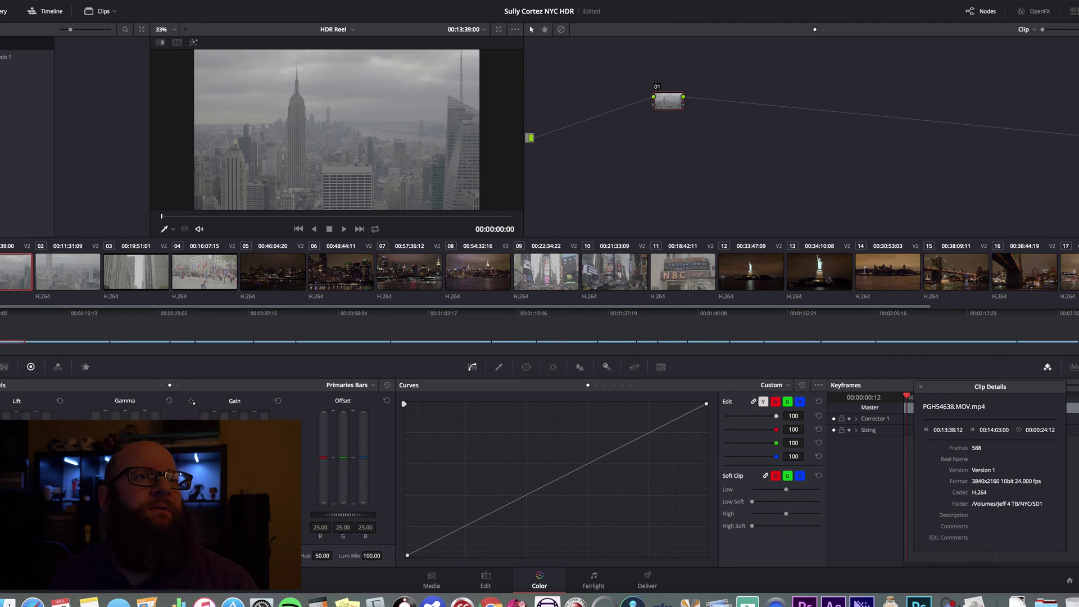
left_click(1069, 581)
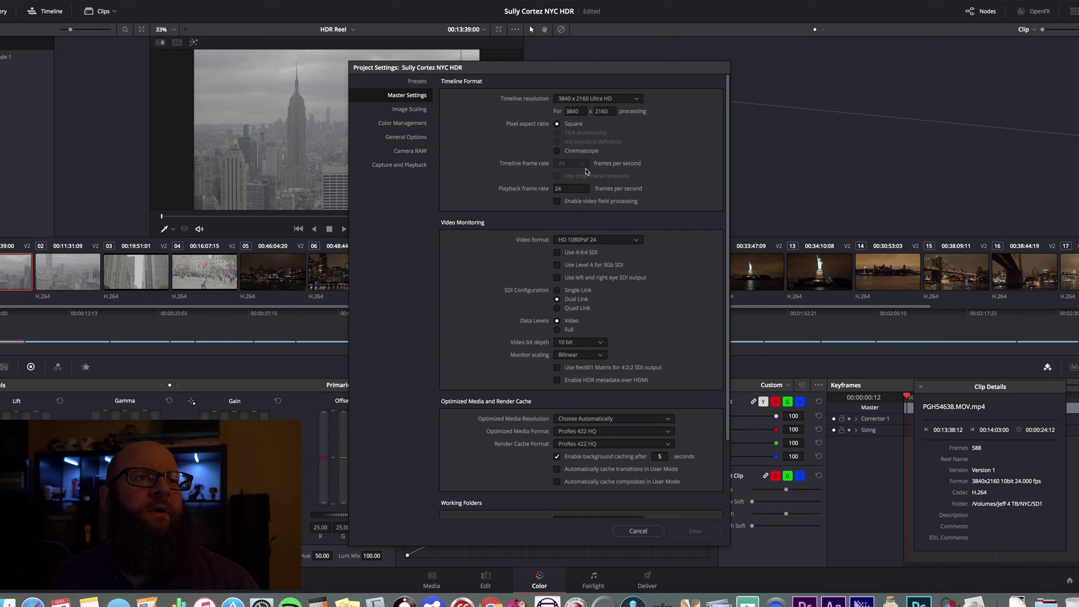
Step: Set the video monitoring format to UHD 2160p 23.976 and save Project Settings
left_click(613, 241)
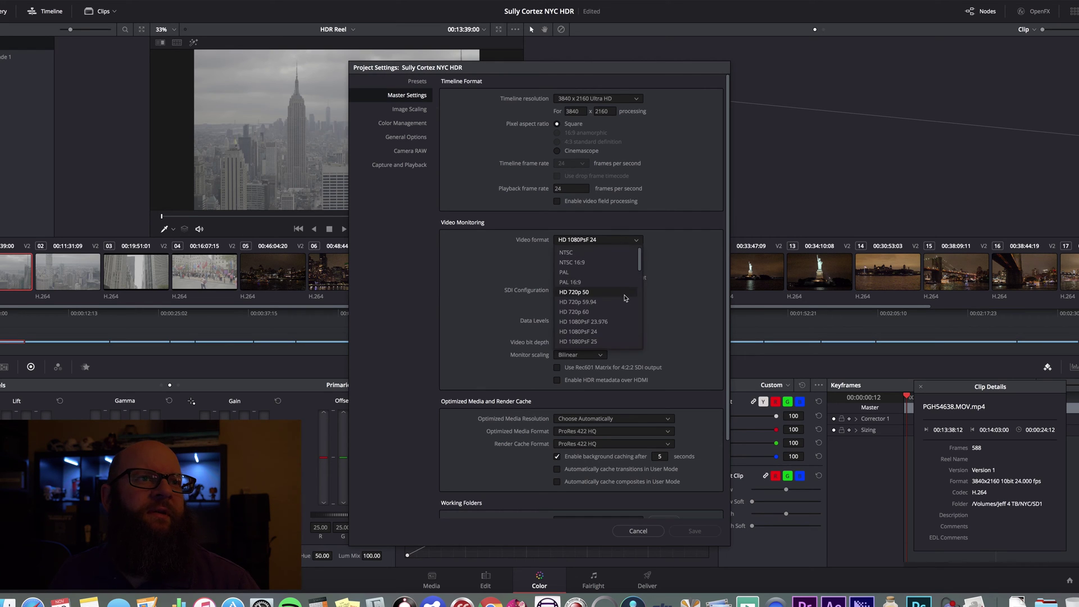
scroll(626, 298, "down", 10)
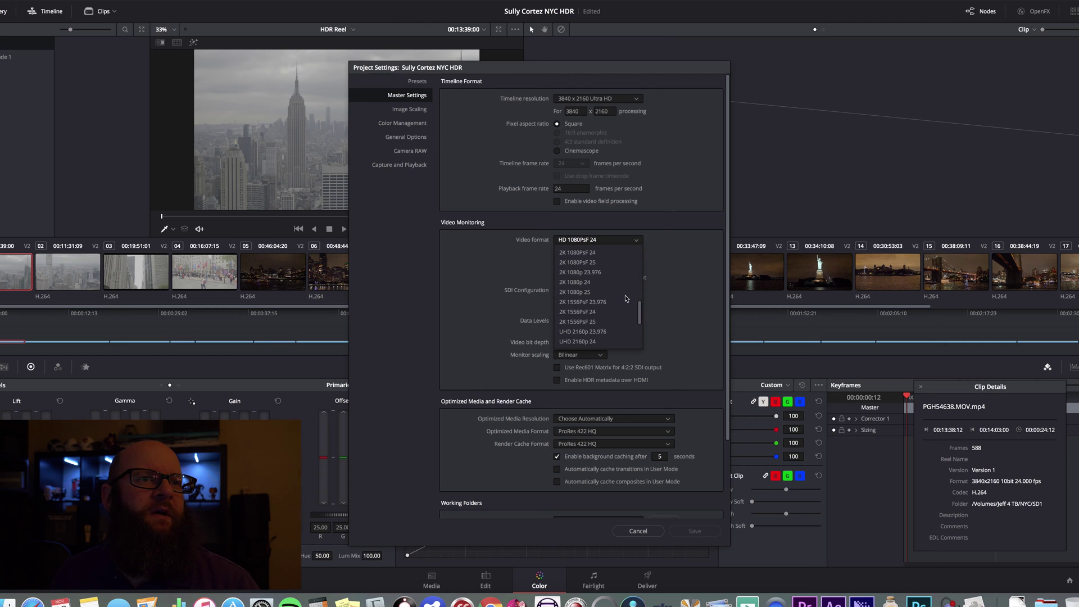
left_click(624, 293)
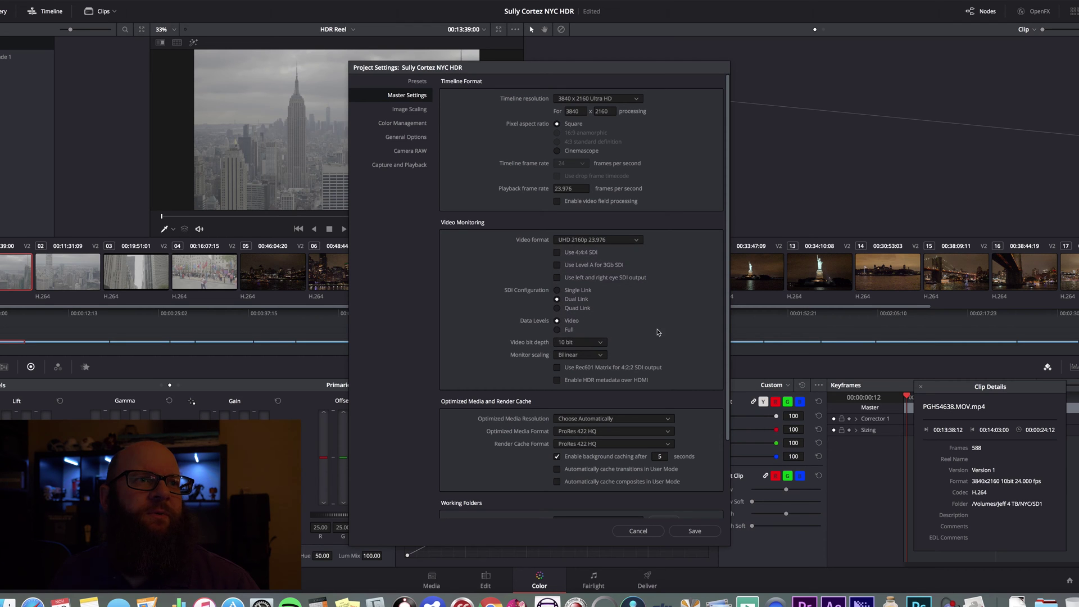
left_click(697, 531)
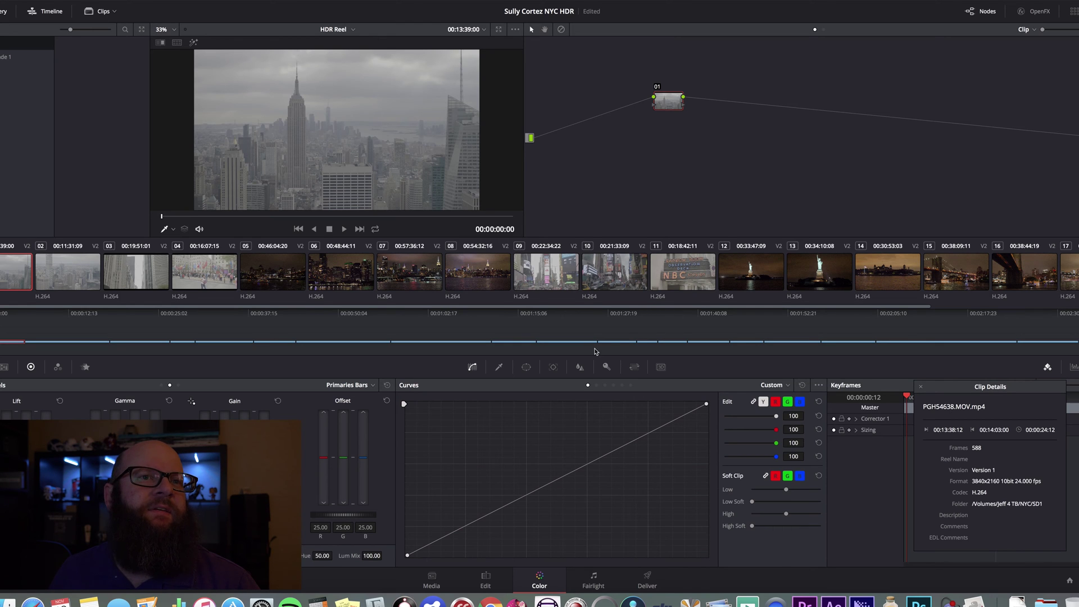
Step: In Project Settings, set the playback frame rate to 24 and enable HDR metadata over HDMI
left_click(1070, 580)
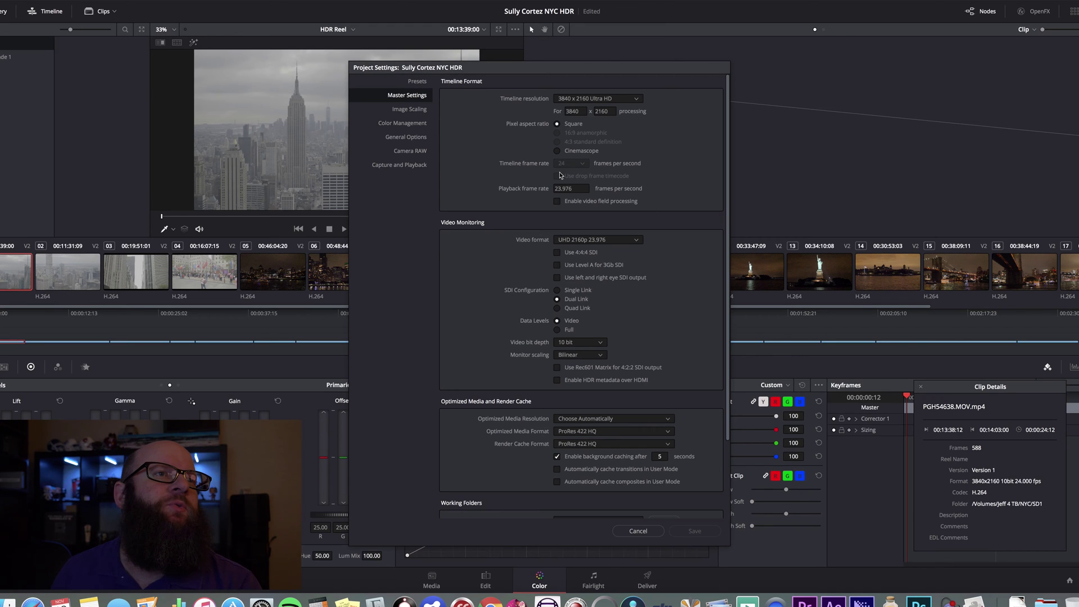
left_click(582, 188)
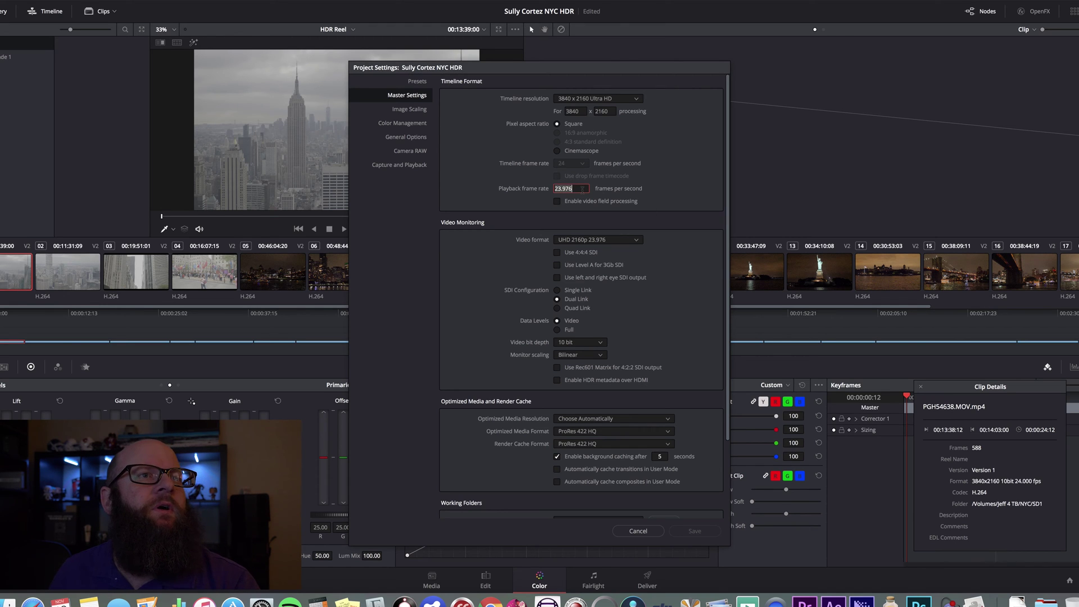
type("24")
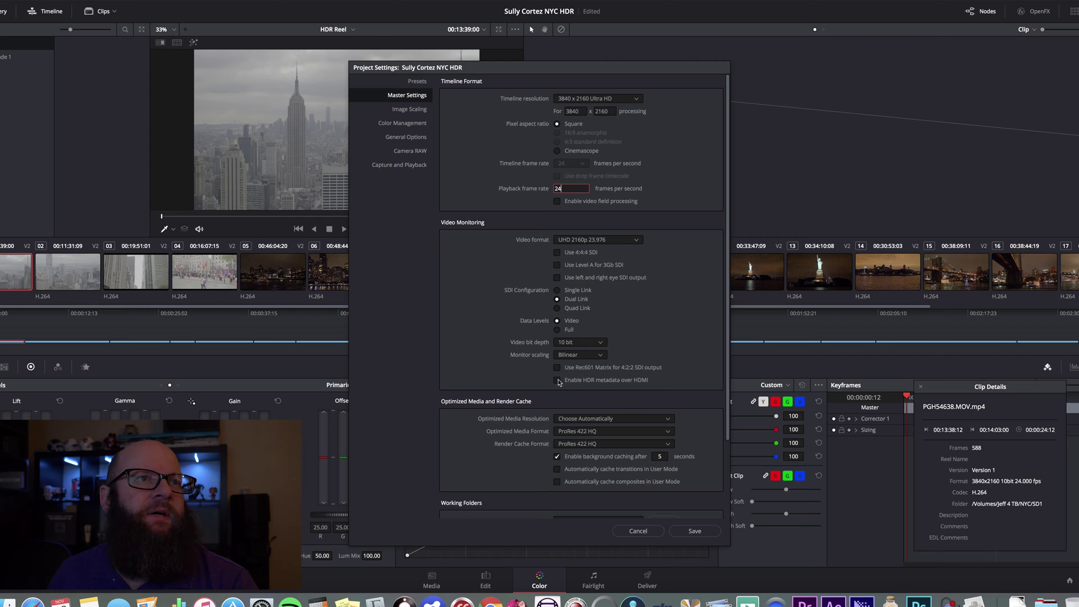
left_click(557, 380)
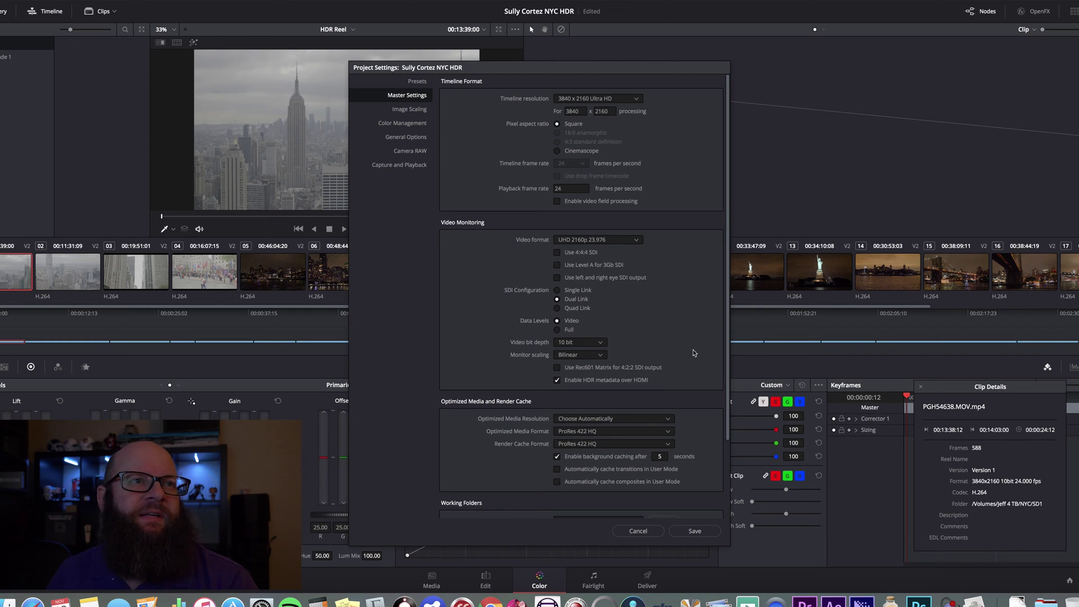
scroll(695, 354, "down", 4)
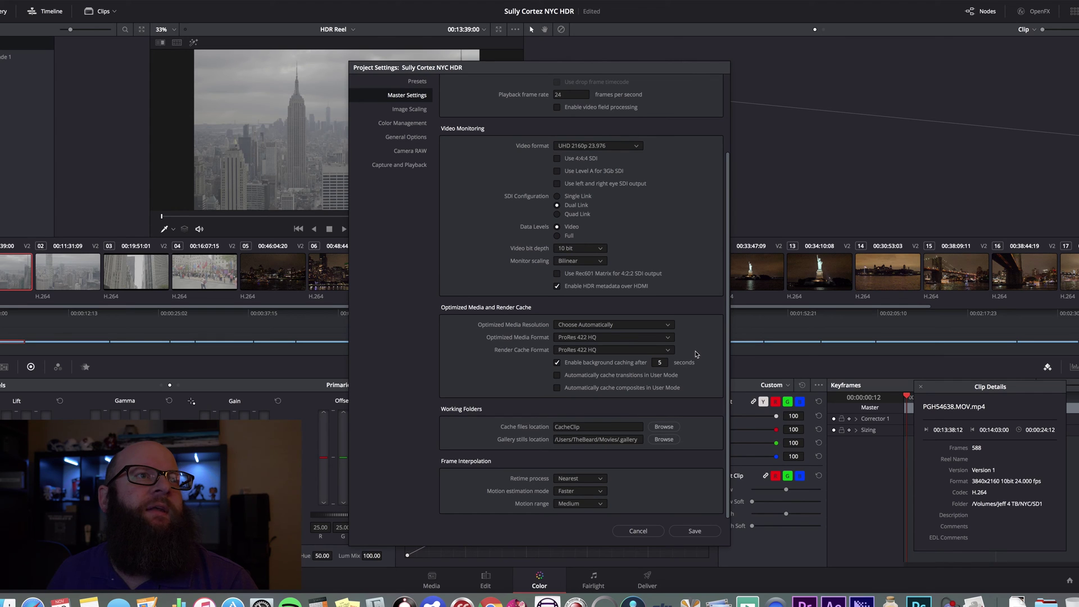
scroll(516, 364, "up", 4)
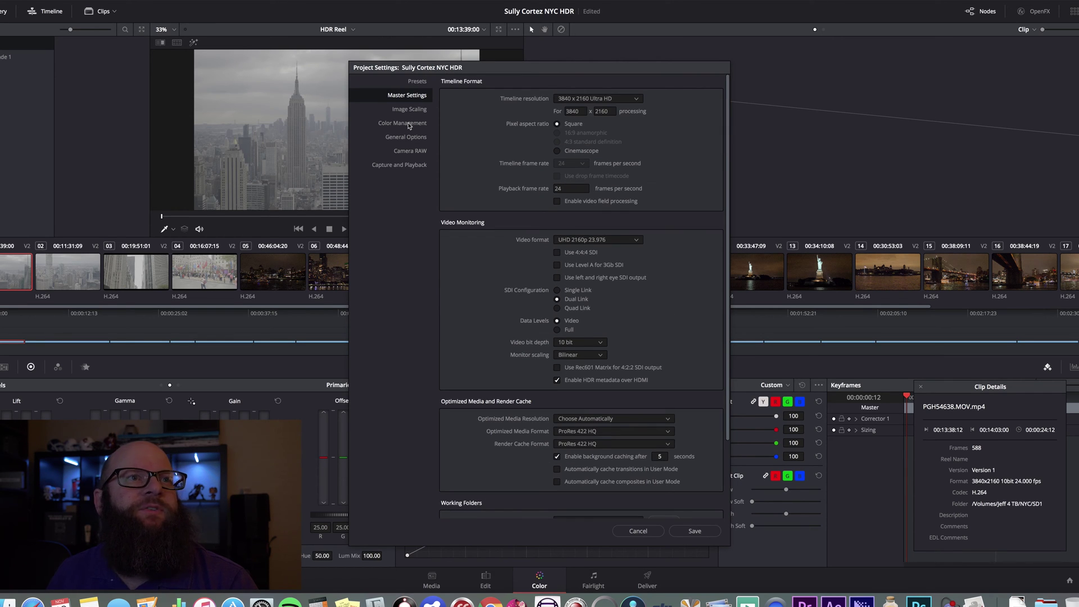
left_click(410, 124)
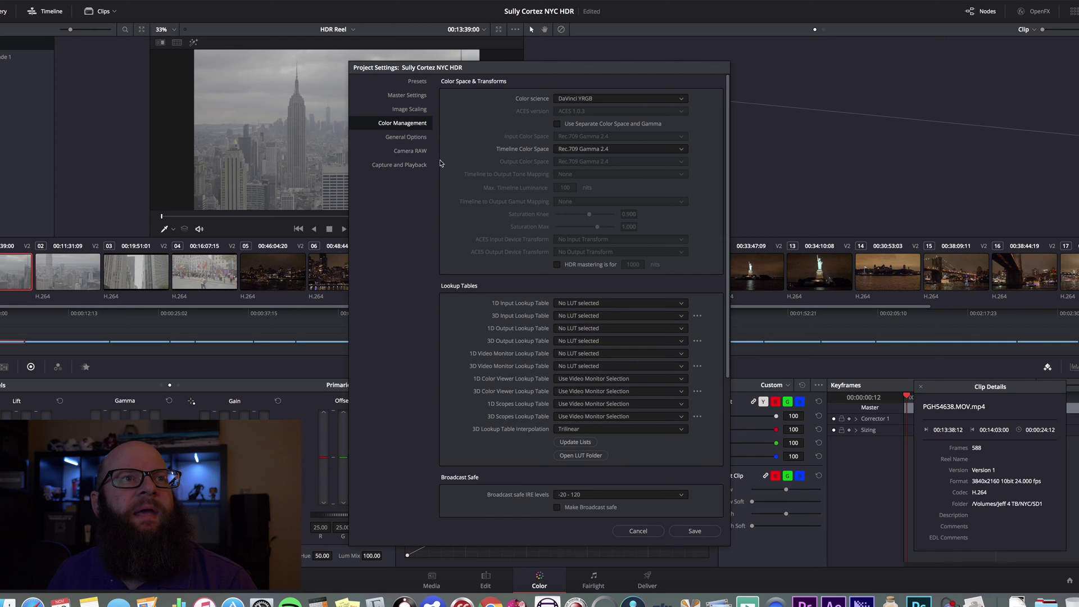
left_click(628, 102)
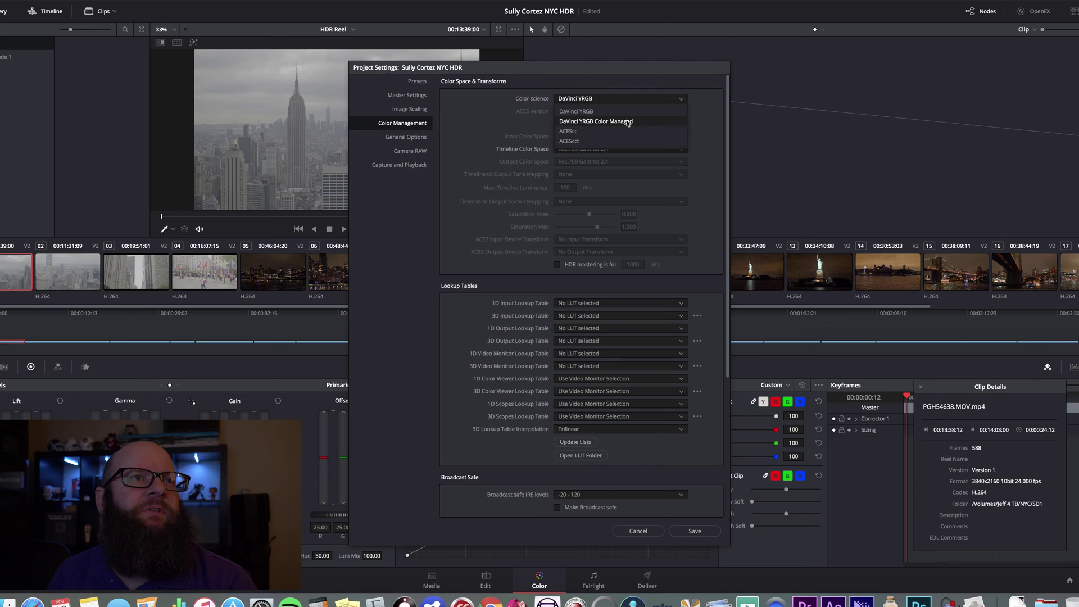
left_click(628, 122)
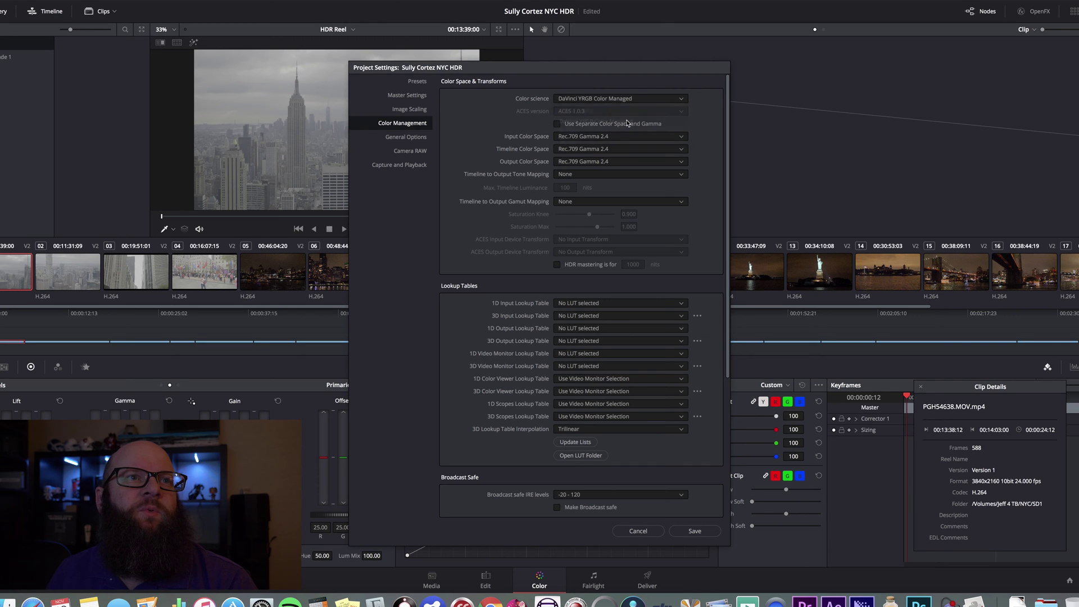
left_click(558, 124)
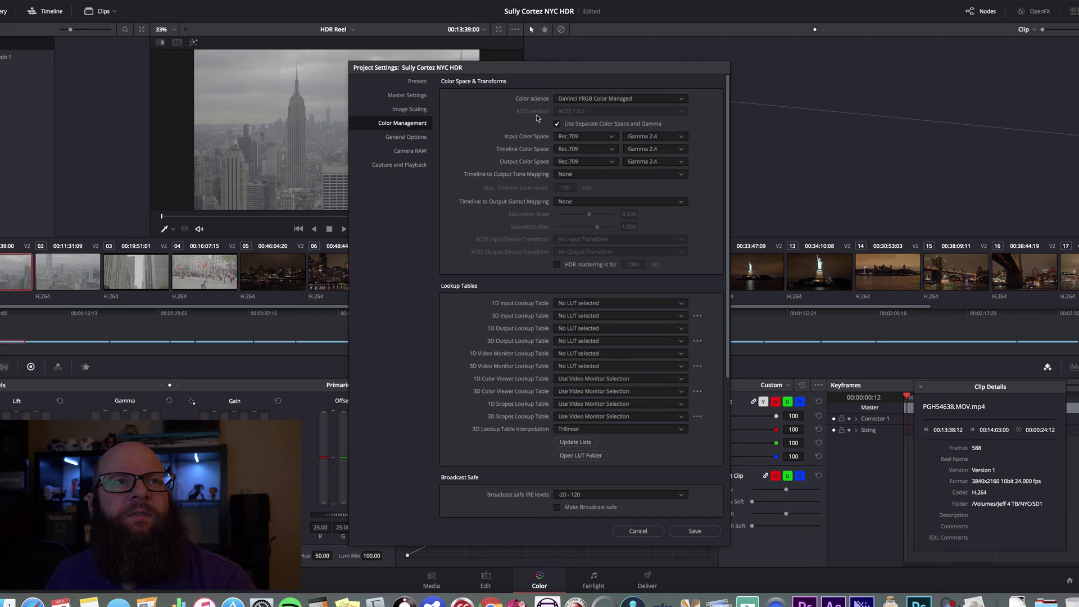
left_click(589, 137)
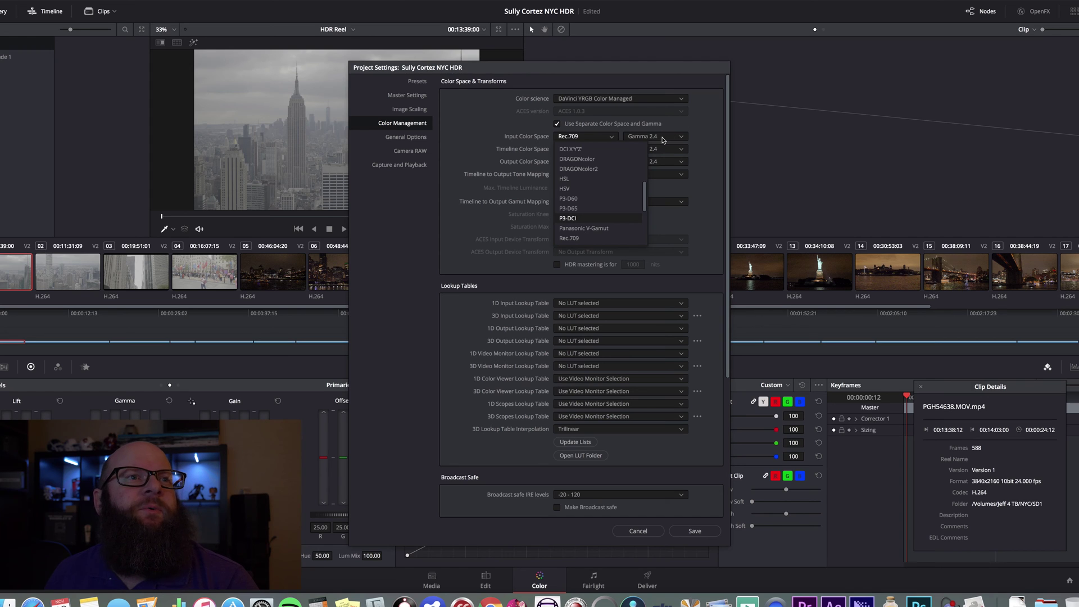
scroll(599, 189, "down", 3)
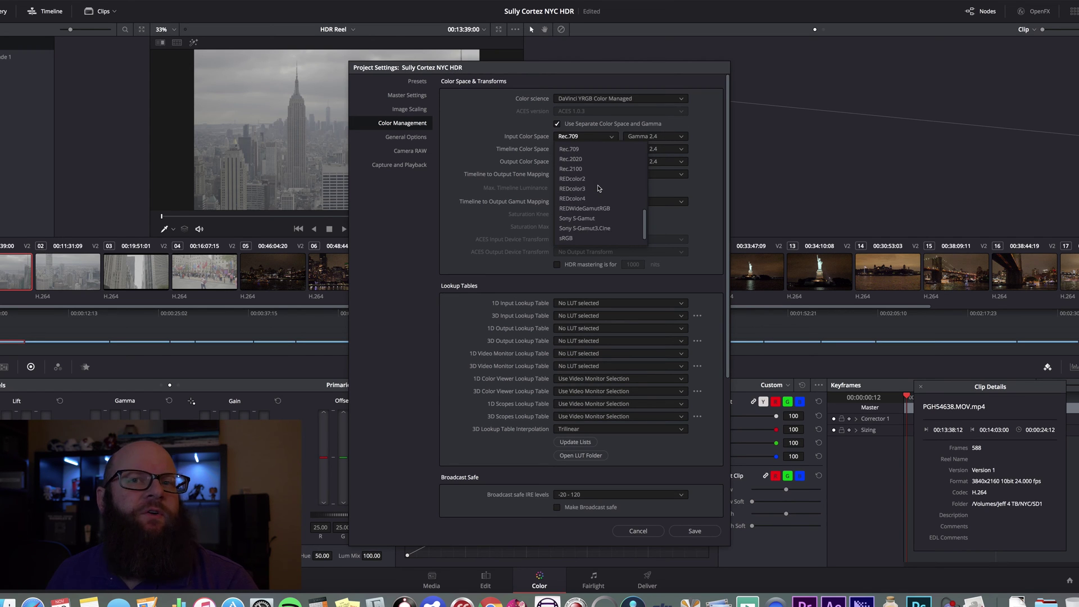
scroll(580, 212, "down", 1)
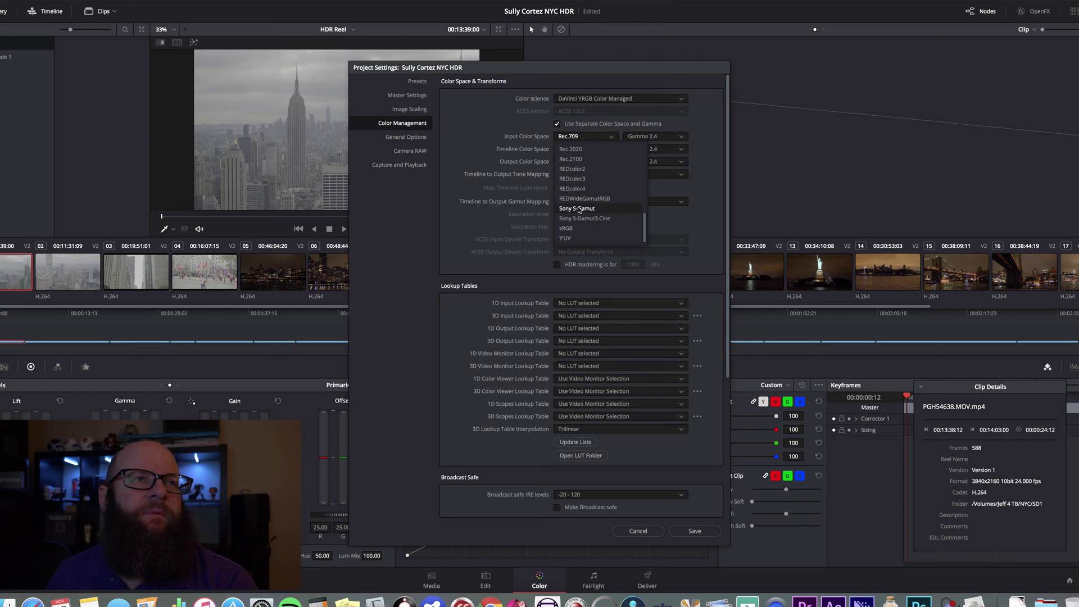
scroll(584, 208, "up", 5)
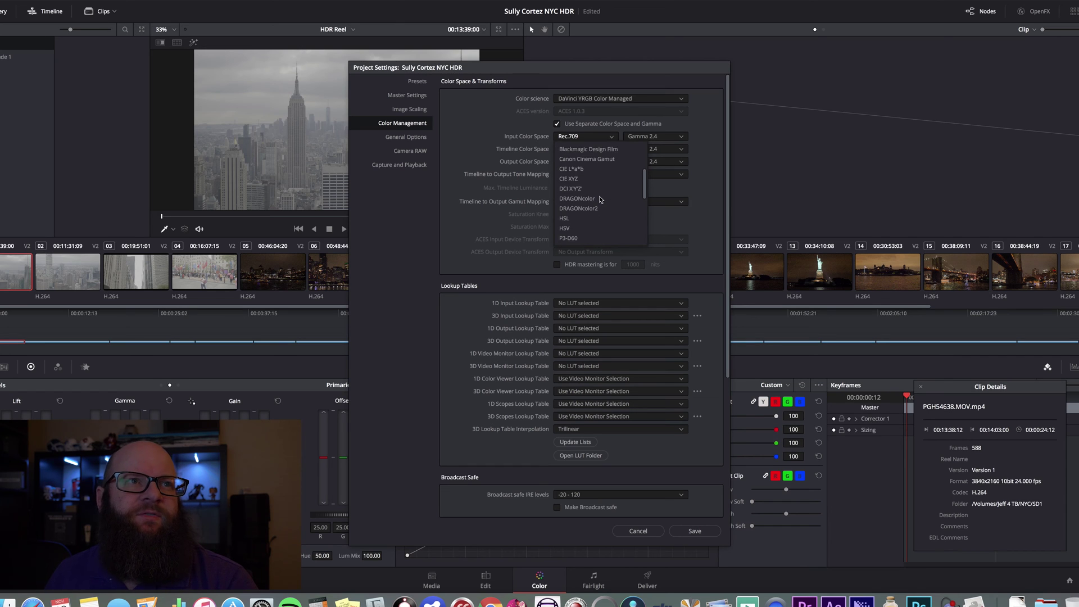
left_click(497, 129)
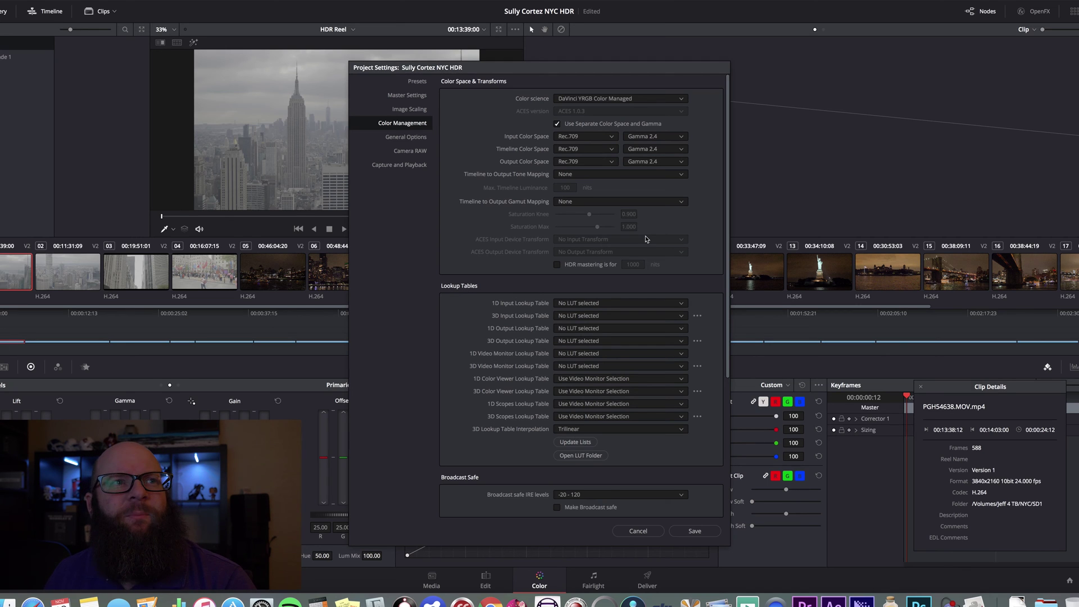
Step: Set the timeline colour space to Rec.2020 with ST2084 1000 nit gamma
left_click(604, 150)
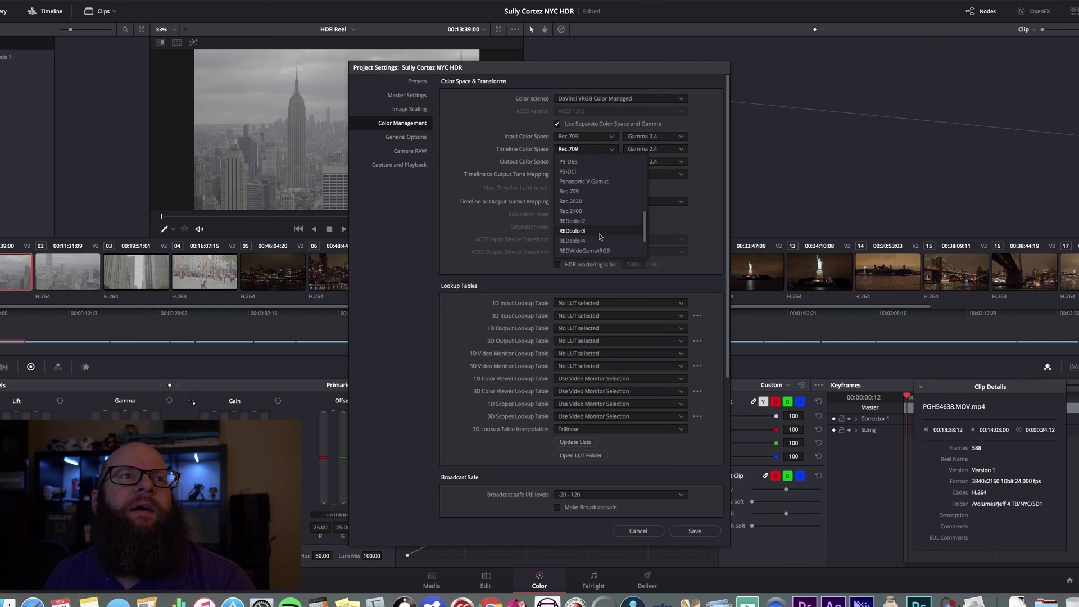
left_click(596, 221)
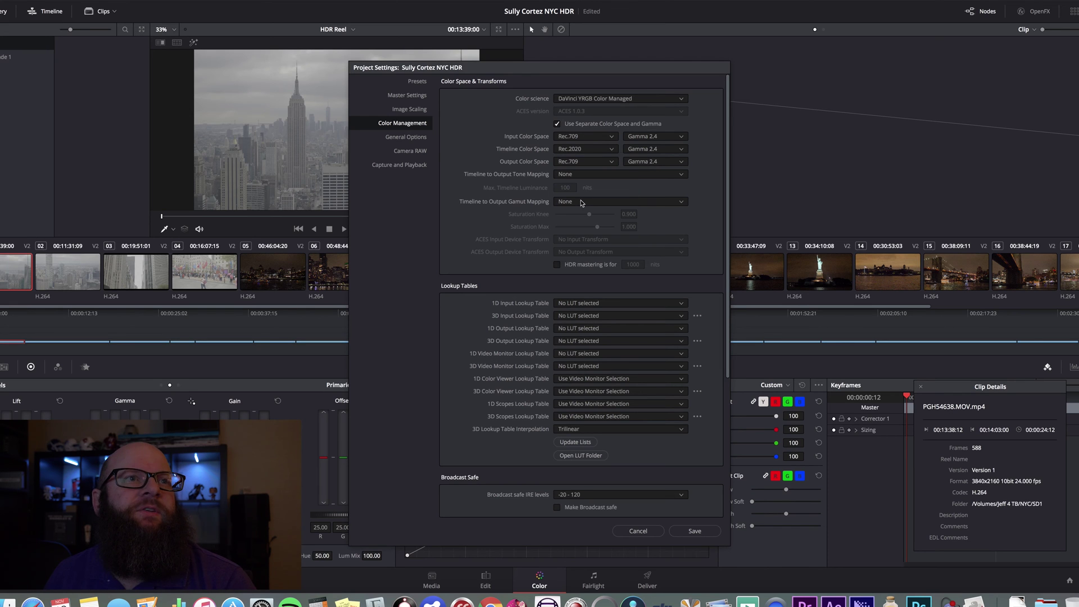
left_click(657, 150)
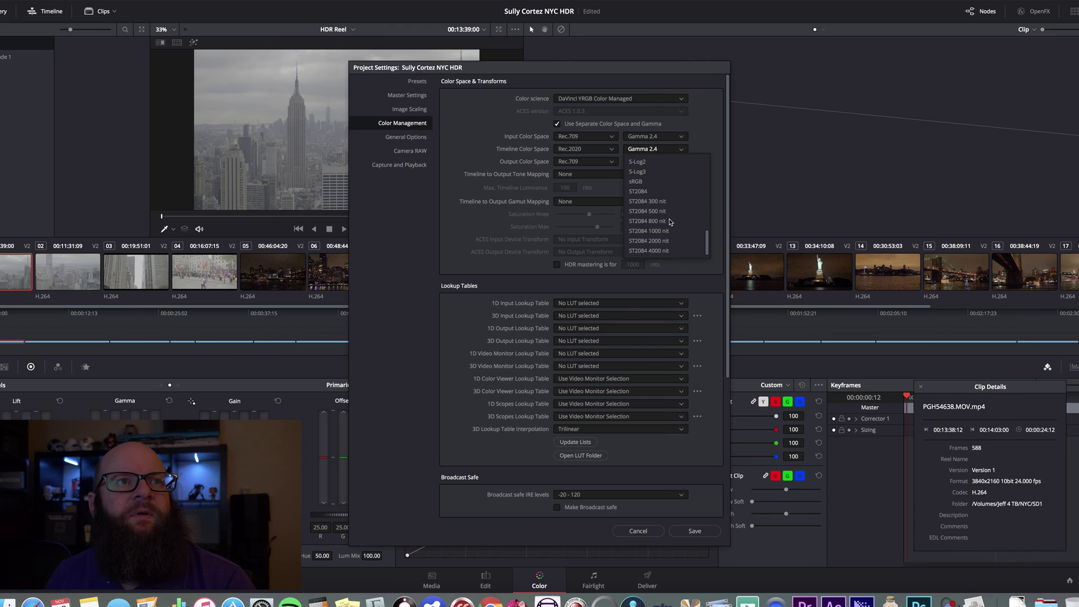
scroll(663, 220, "down", 1)
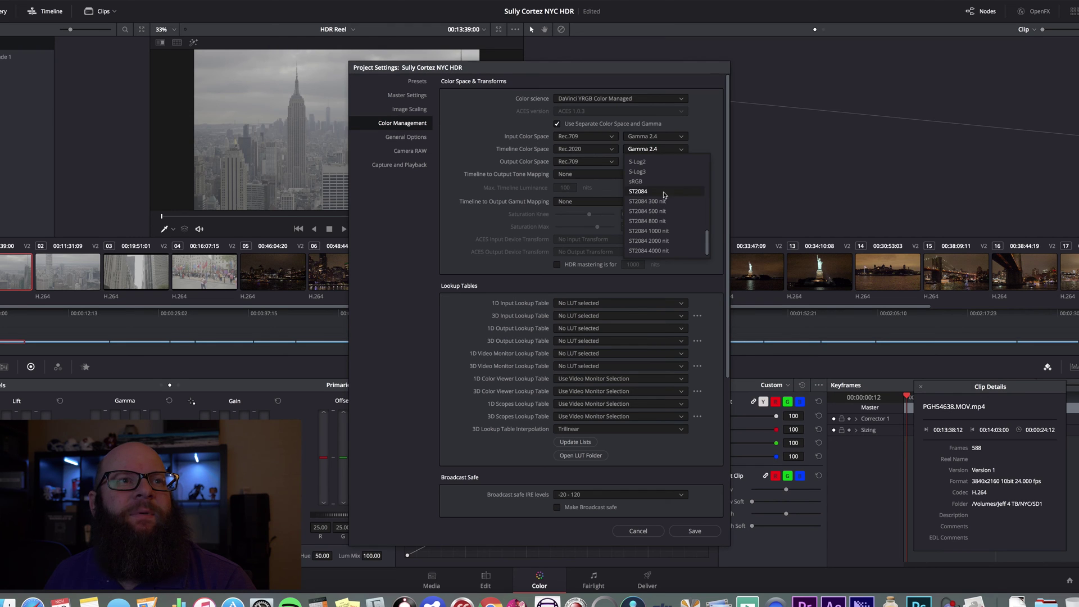
left_click(660, 235)
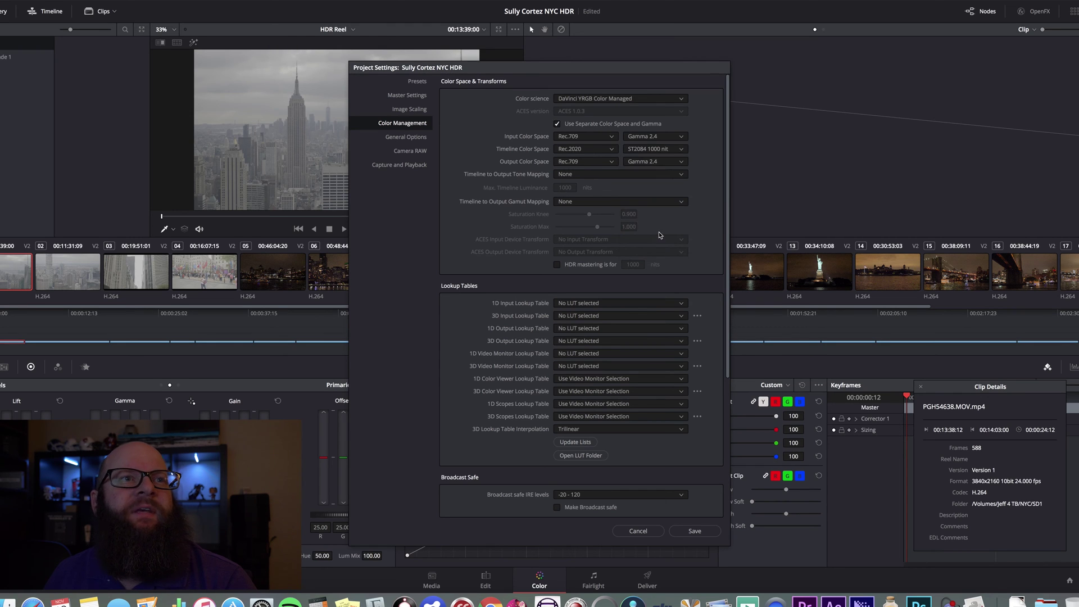
Step: Set the output colour space to Rec.2020 with ST2084 1000 nit gamma
left_click(607, 164)
scroll(596, 225, "up", 2)
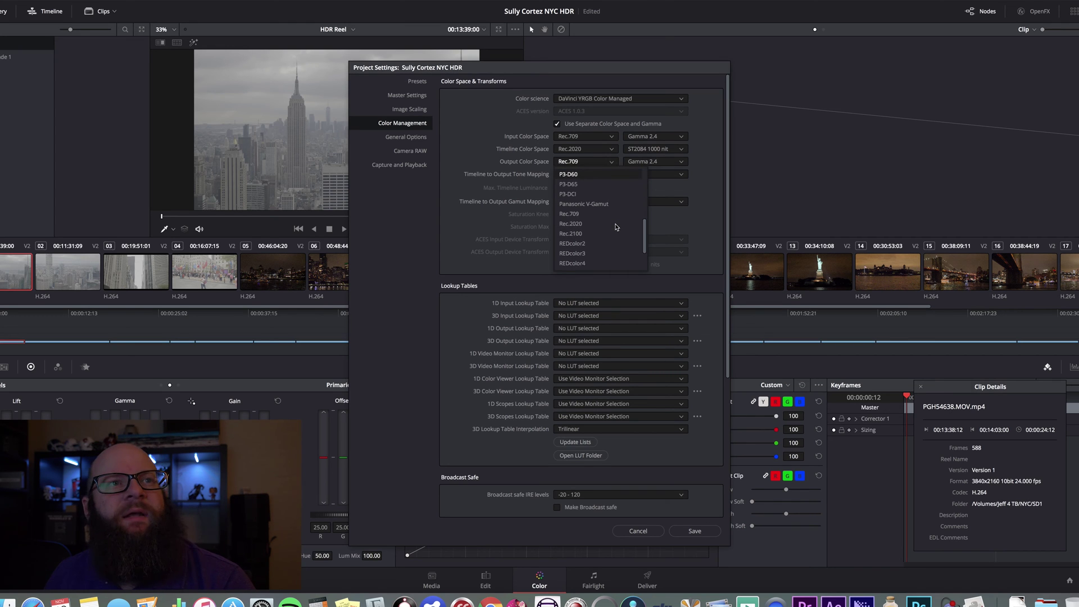
left_click(596, 225)
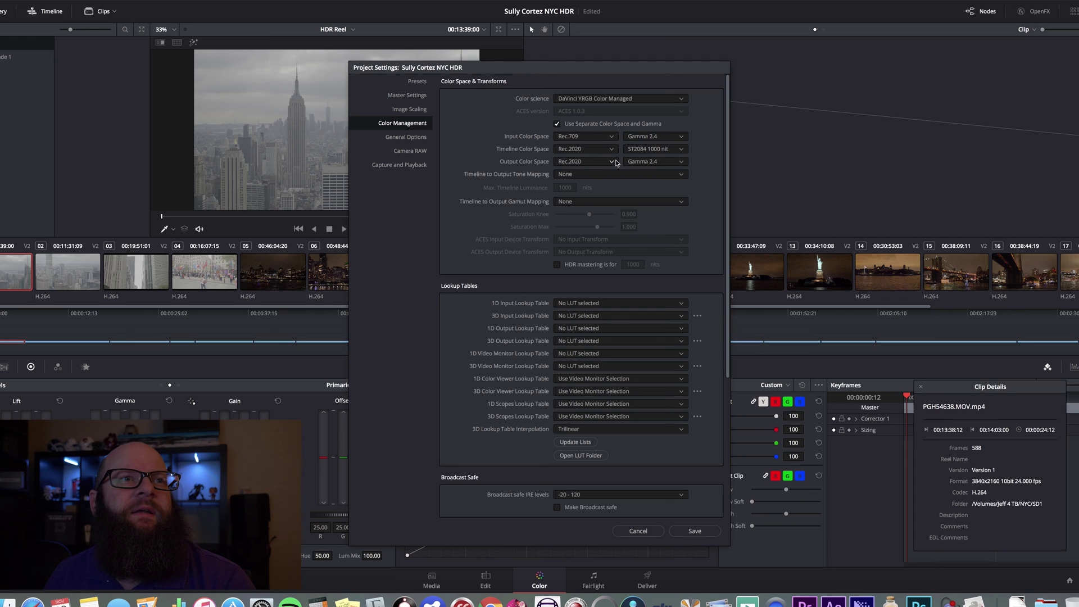
left_click(652, 162)
scroll(669, 225, "down", 3)
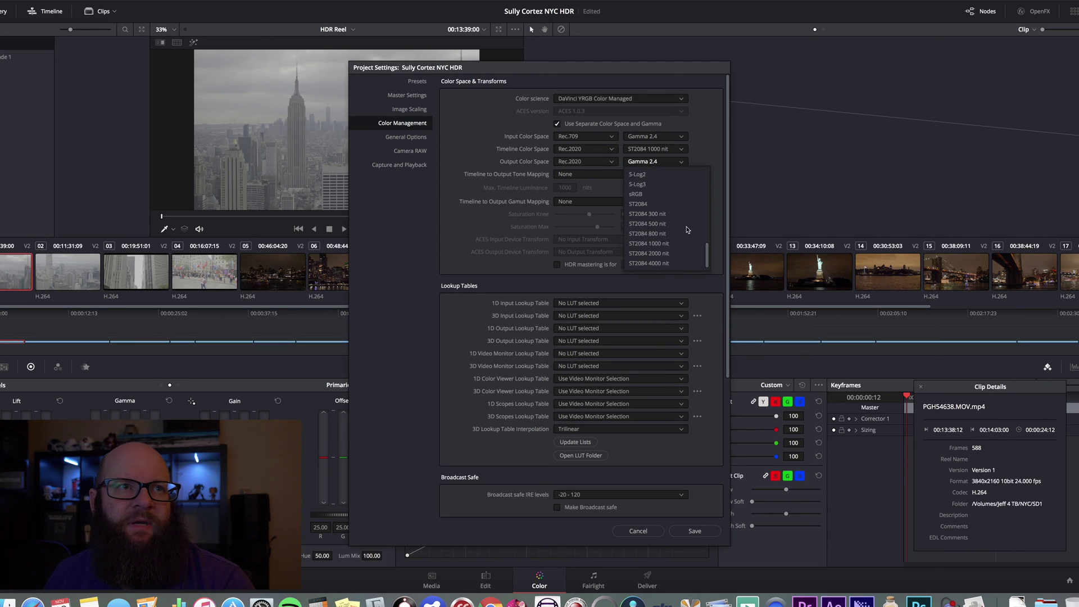
left_click(654, 245)
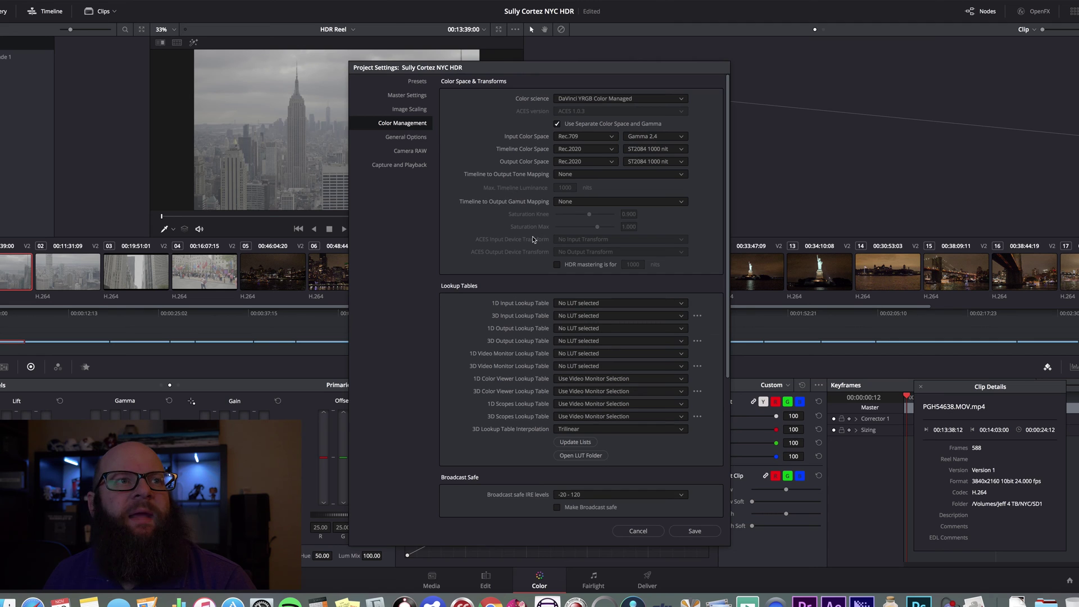
Step: Enable HDR mastering for 1000 nits and save the colour management settings
left_click(557, 265)
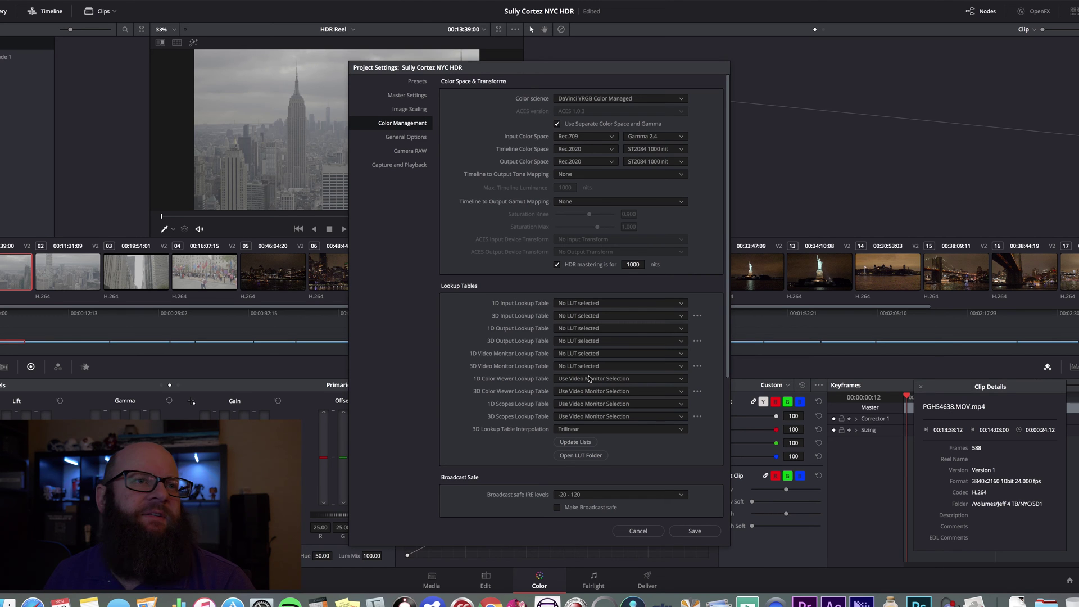
scroll(534, 364, "down", 8)
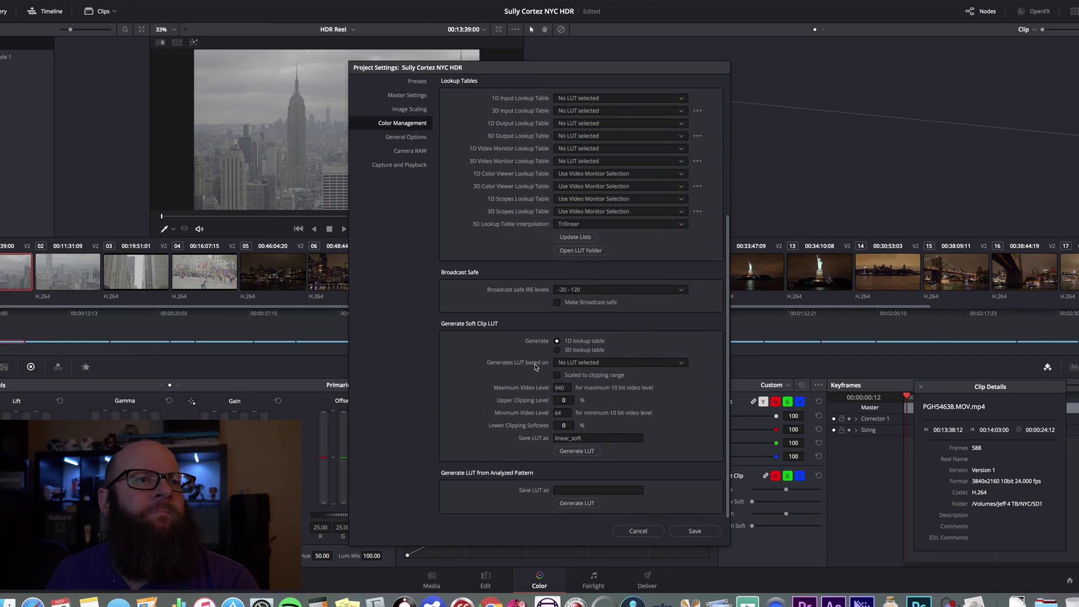
scroll(534, 365, "up", 8)
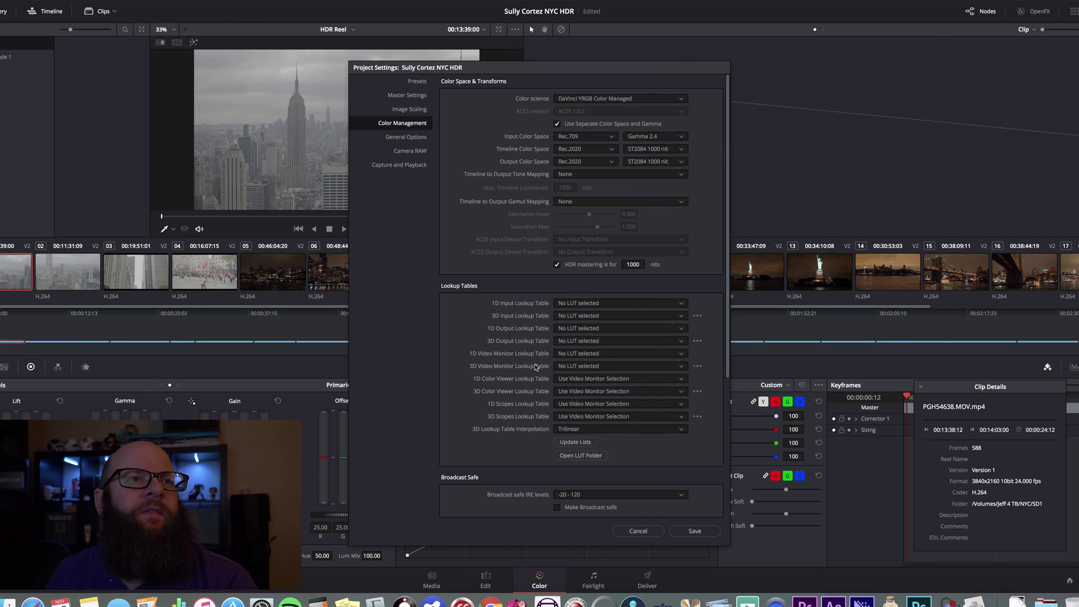
left_click(695, 531)
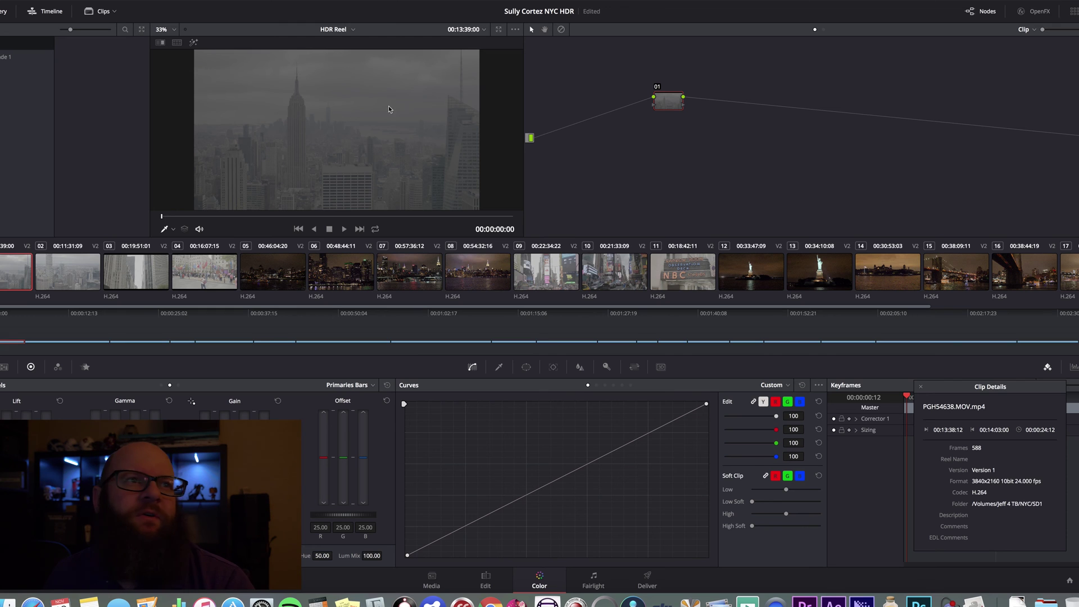
Step: Show the video scopes from the viewer's context menu, then move and close the Scopes window
right_click(365, 129)
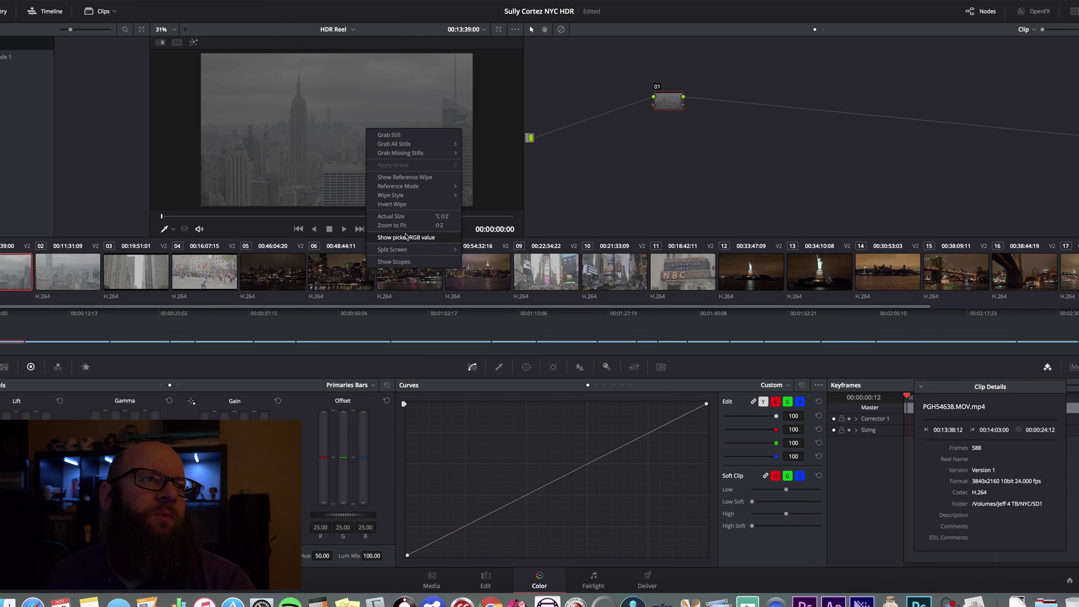
left_click(394, 261)
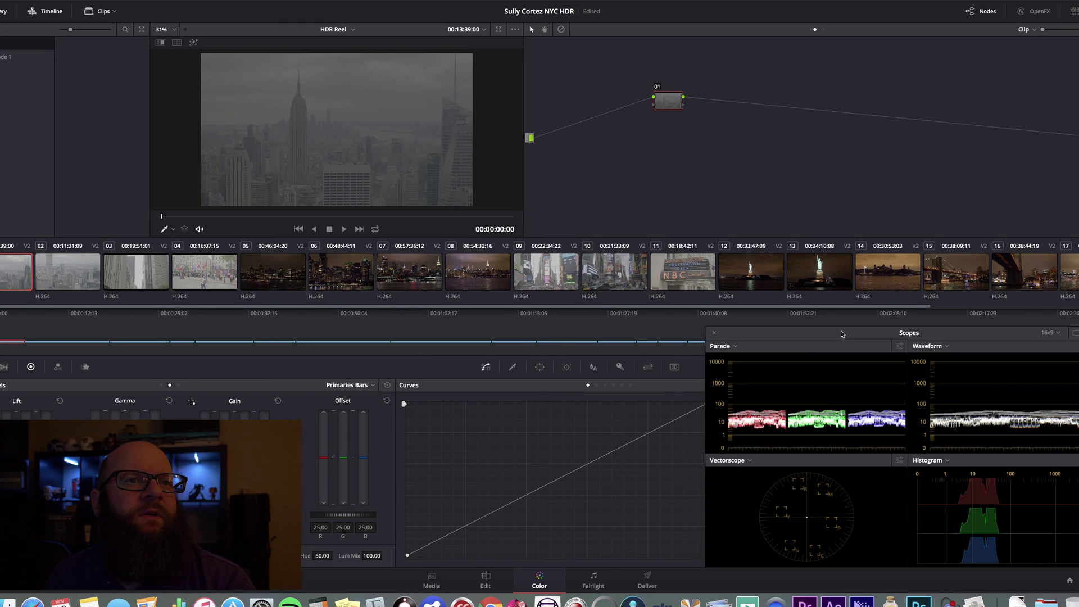
left_click_drag(841, 334, 735, 324)
left_click(620, 322)
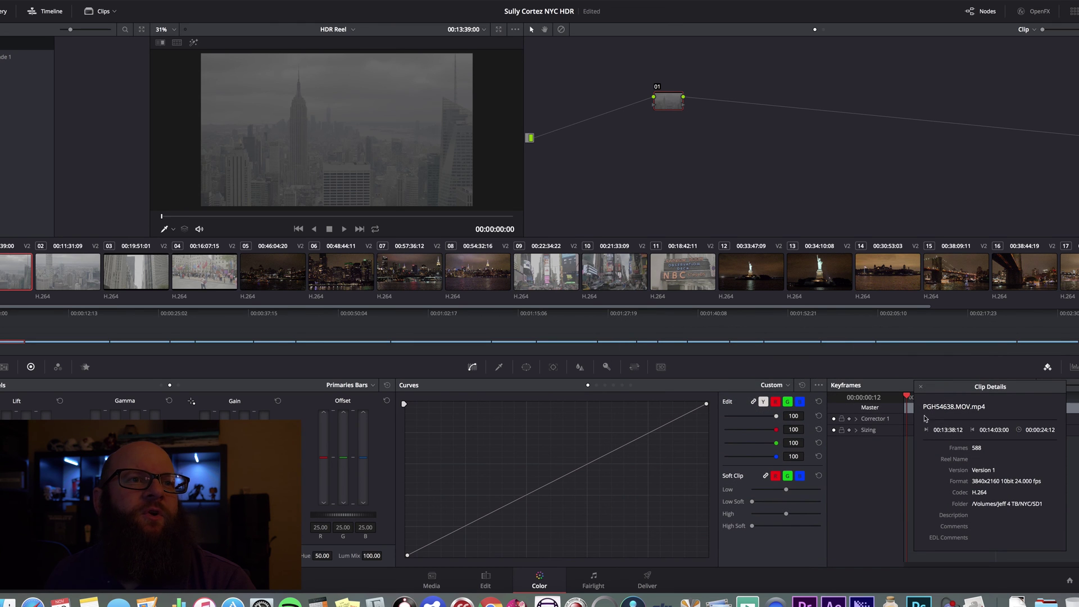
Step: Open the DaVinci Resolve application menu
left_click(10, 1)
left_click(10, 2)
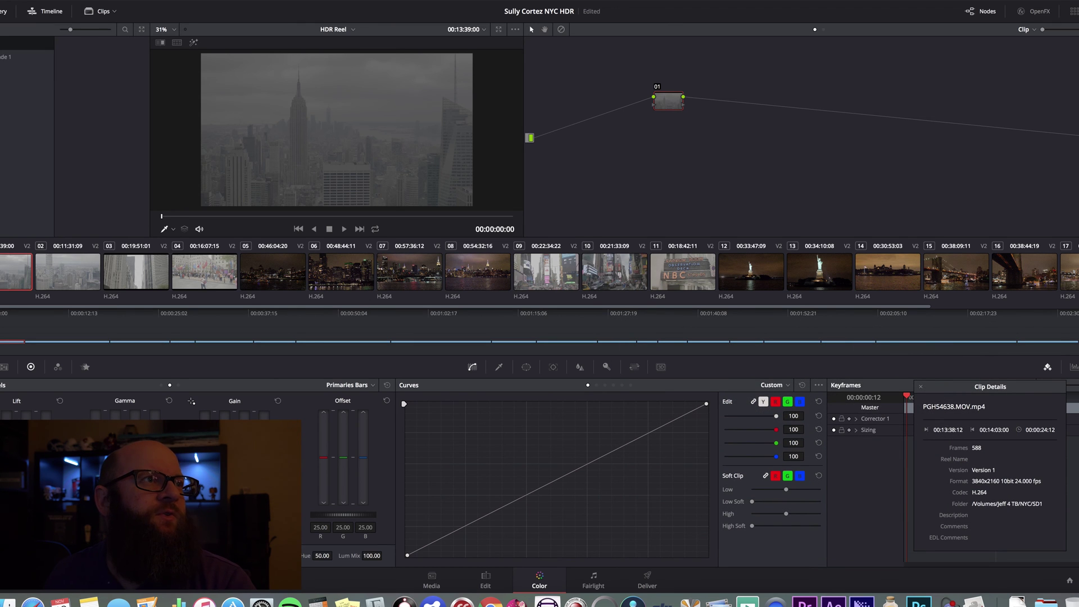
left_click(9, 2)
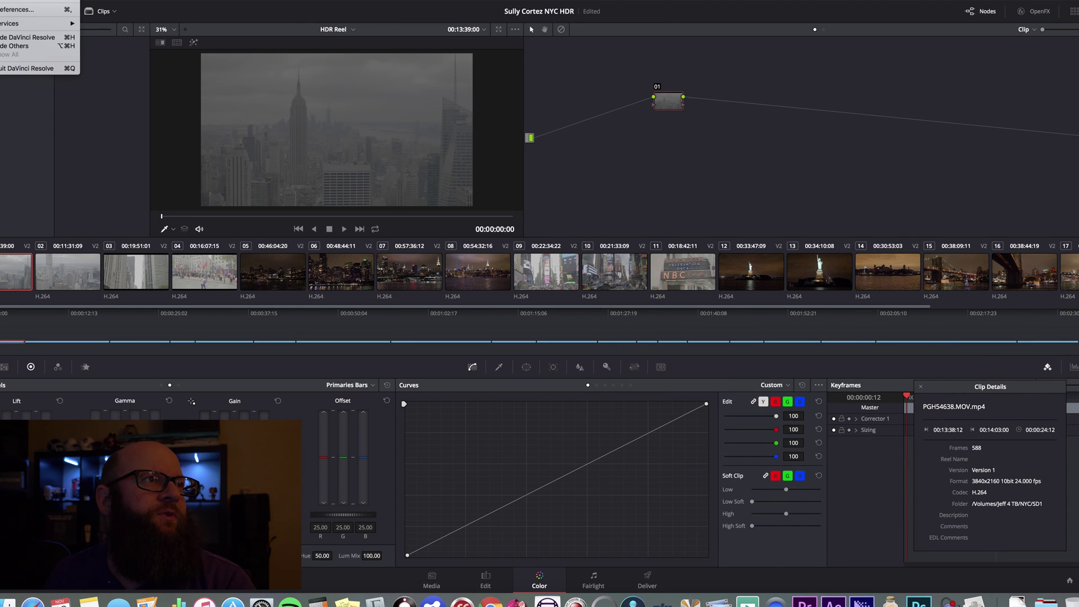
Step: Turn on 'Enable HDR Scopes for ST.2084' under User > Color preferences and save
left_click(22, 11)
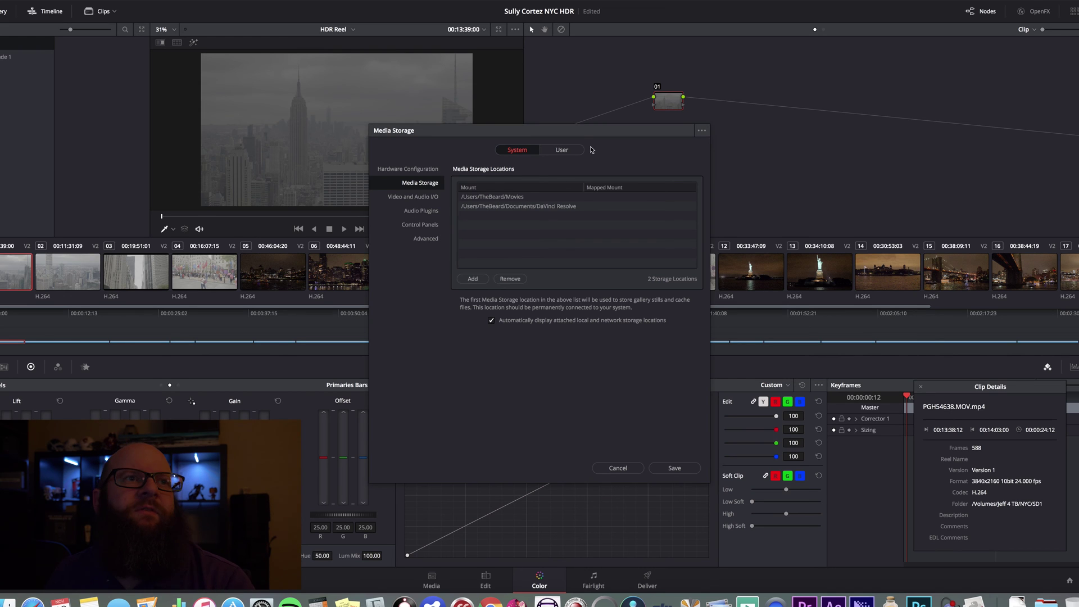
left_click(562, 150)
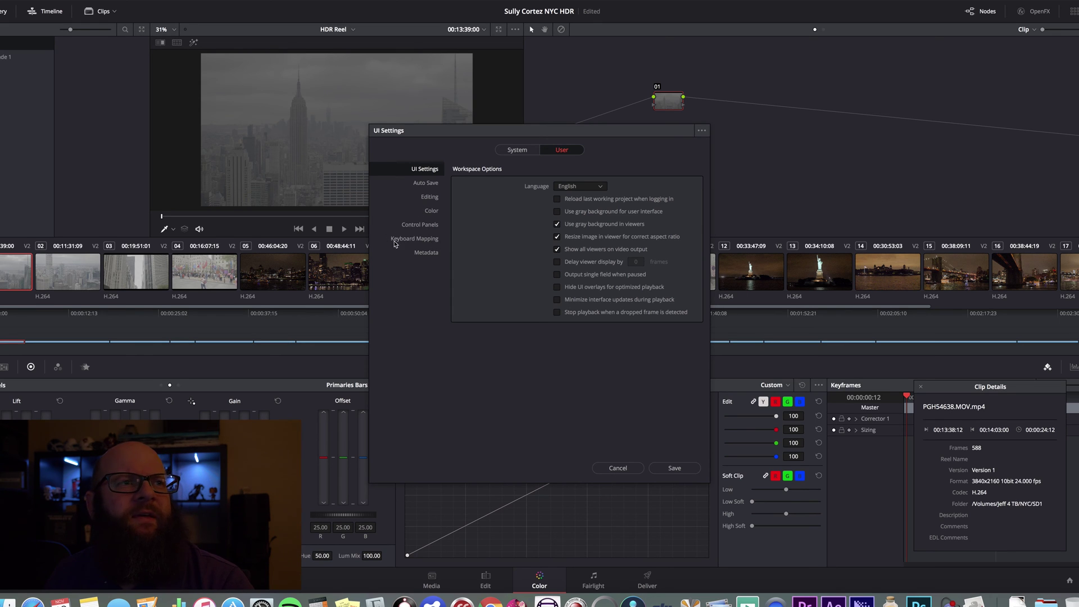
left_click(431, 210)
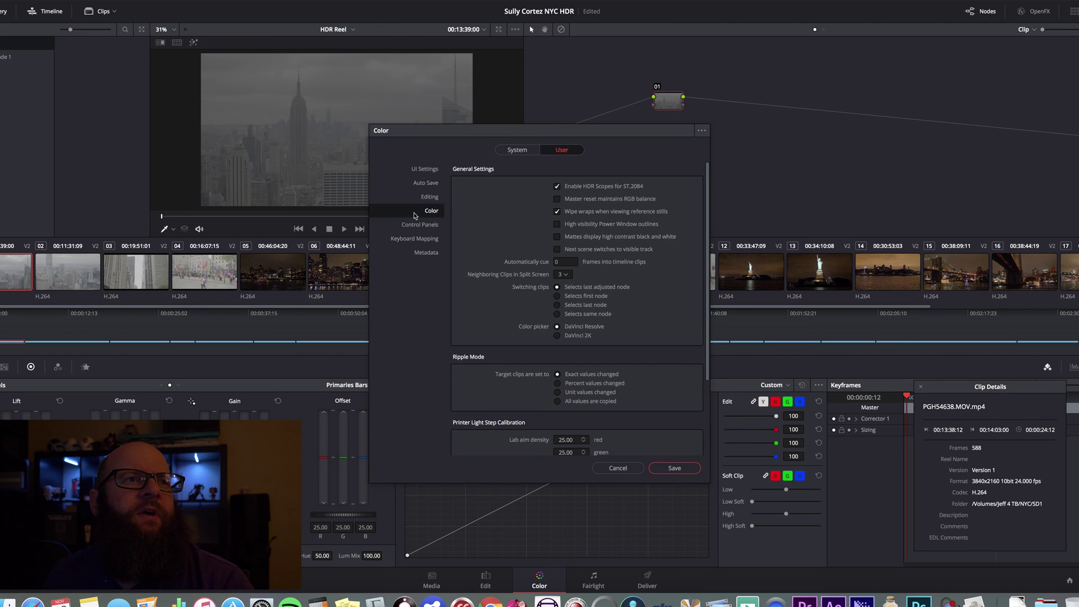
left_click(557, 187)
left_click(557, 186)
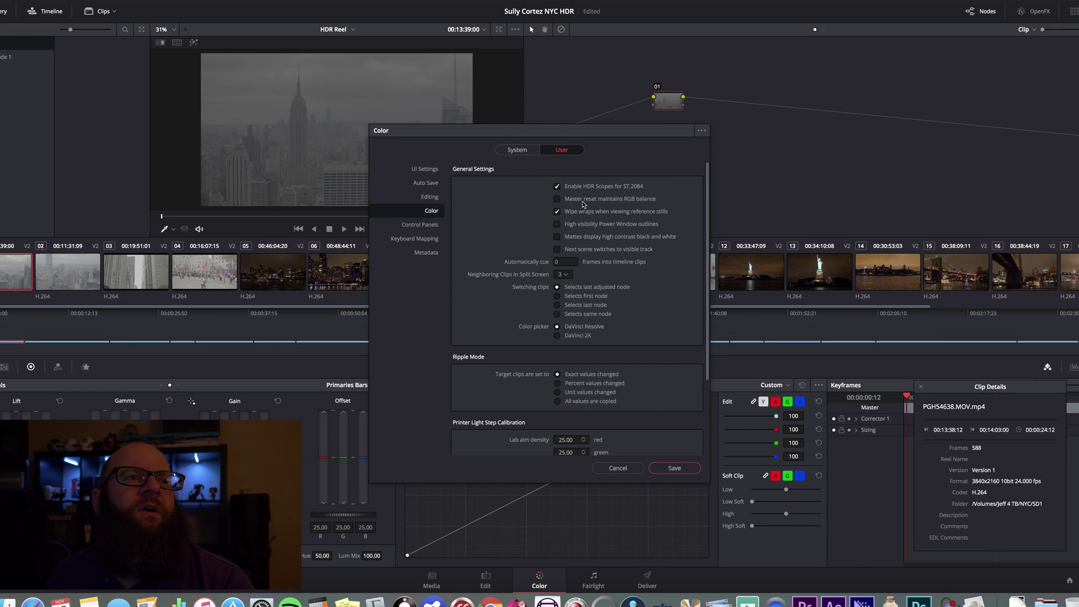
scroll(665, 332, "down", 5)
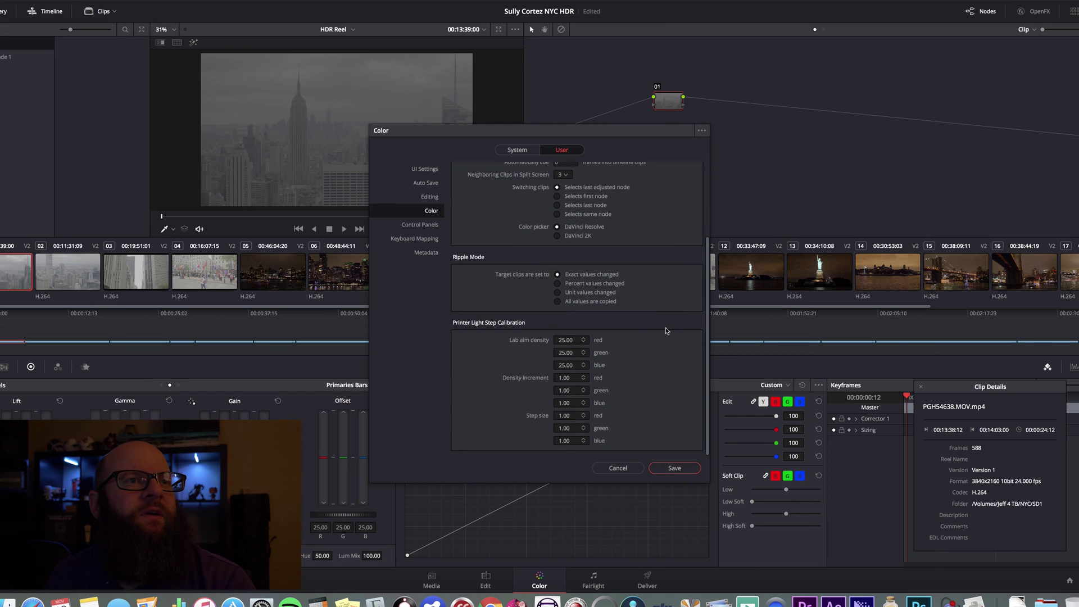
scroll(666, 331, "up", 5)
left_click(684, 468)
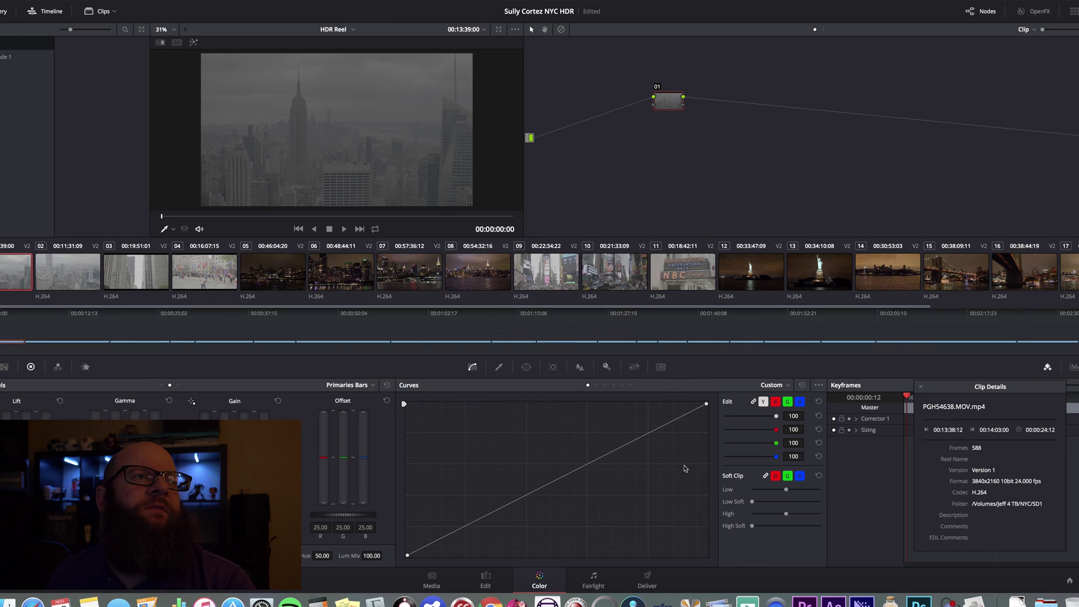
Step: Show the video scopes from the viewer and position the floating Scopes window up and left
right_click(376, 138)
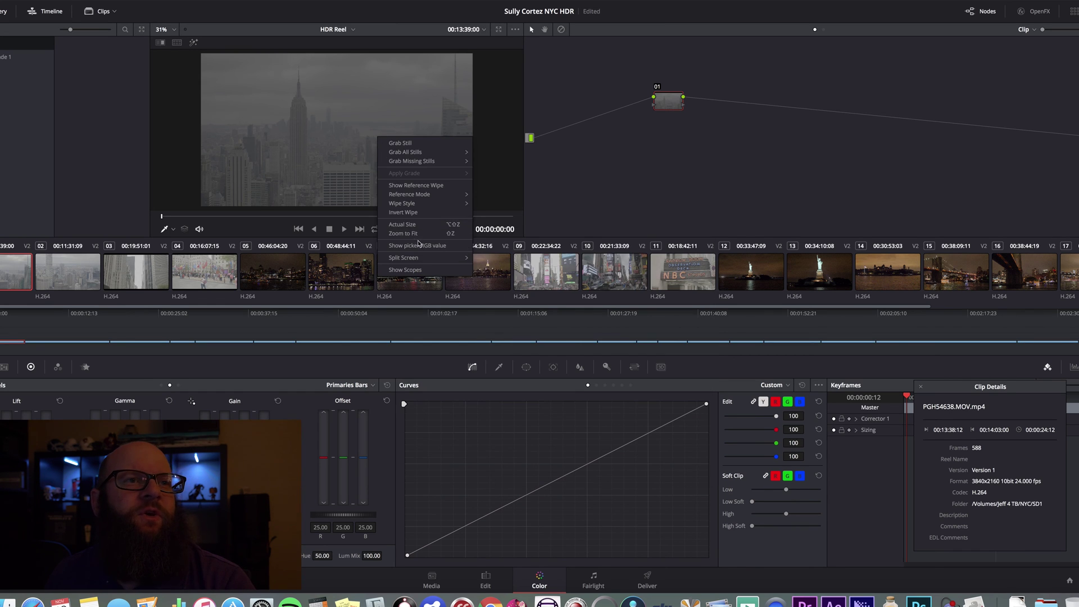
left_click(423, 274)
left_click_drag(700, 325, 672, 165)
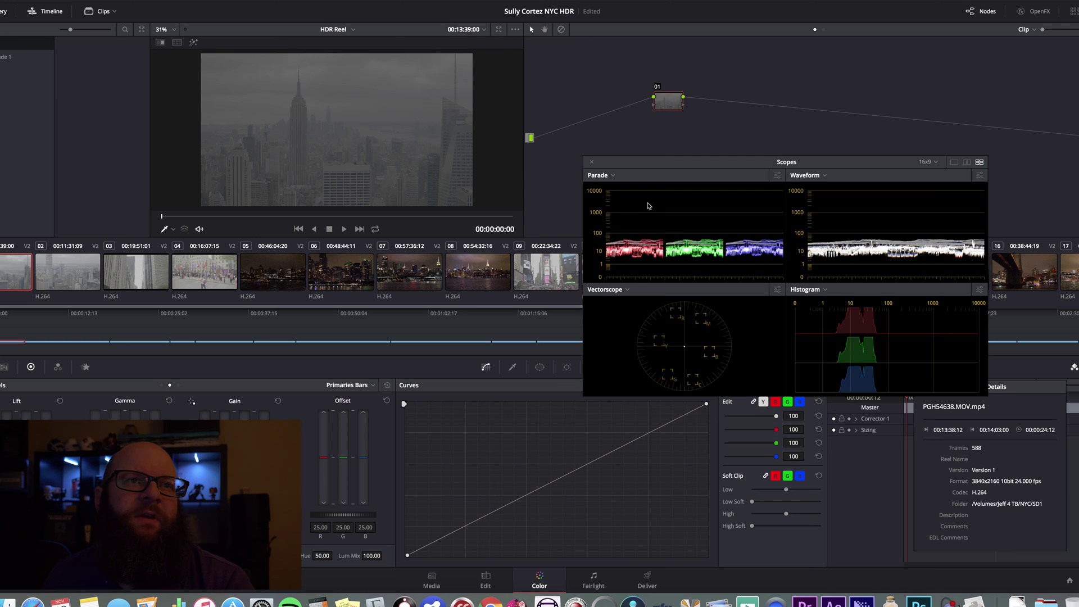
mouse_move(737, 164)
left_mouse_down()
mouse_move(739, 146)
mouse_move(744, 158)
left_mouse_up()
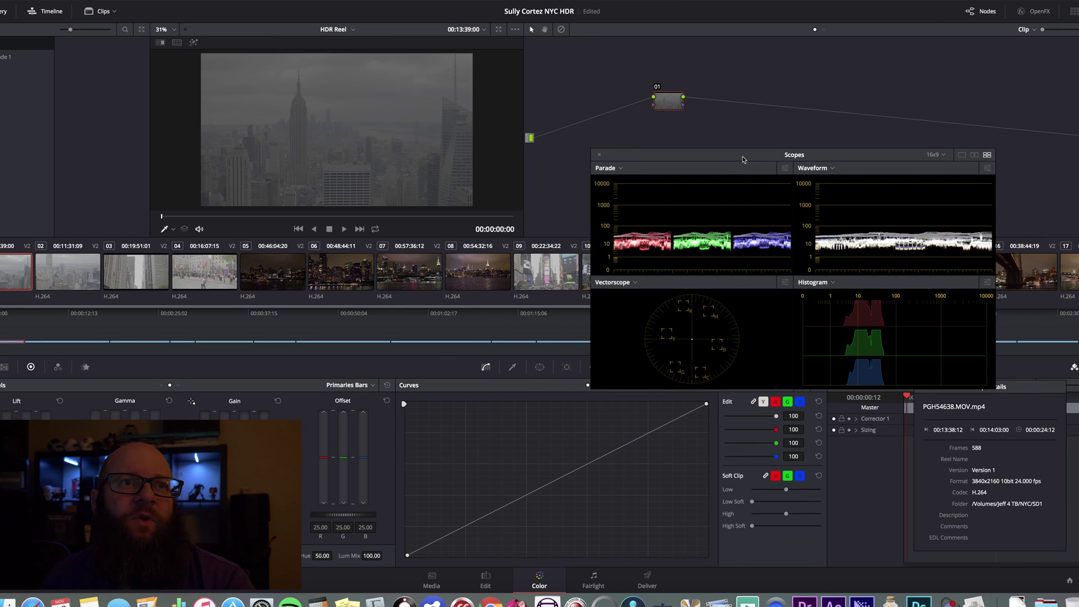
left_click_drag(743, 154, 707, 154)
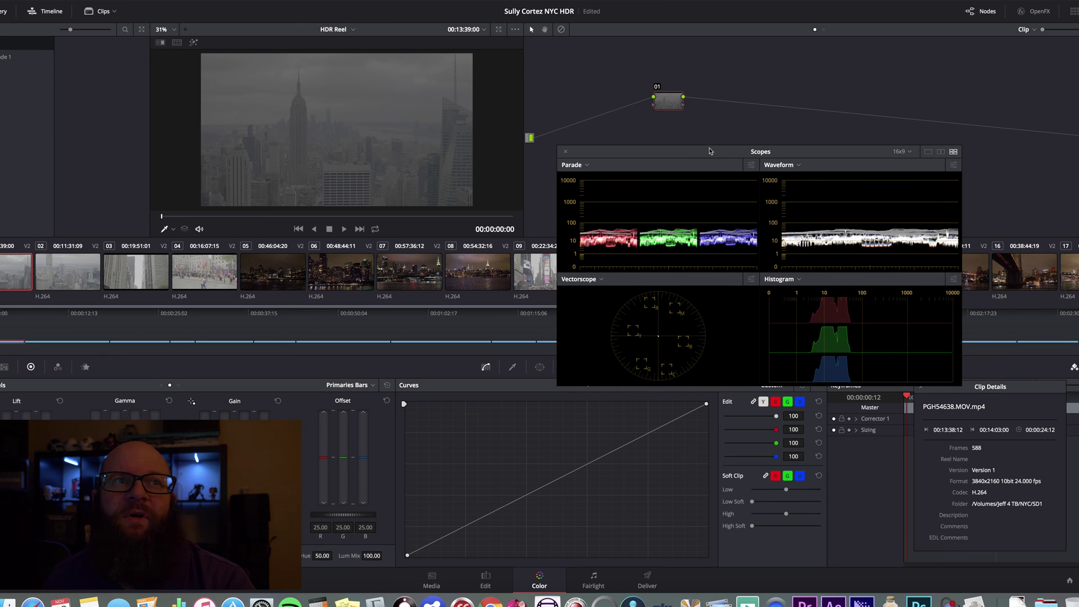
left_click_drag(709, 151, 713, 139)
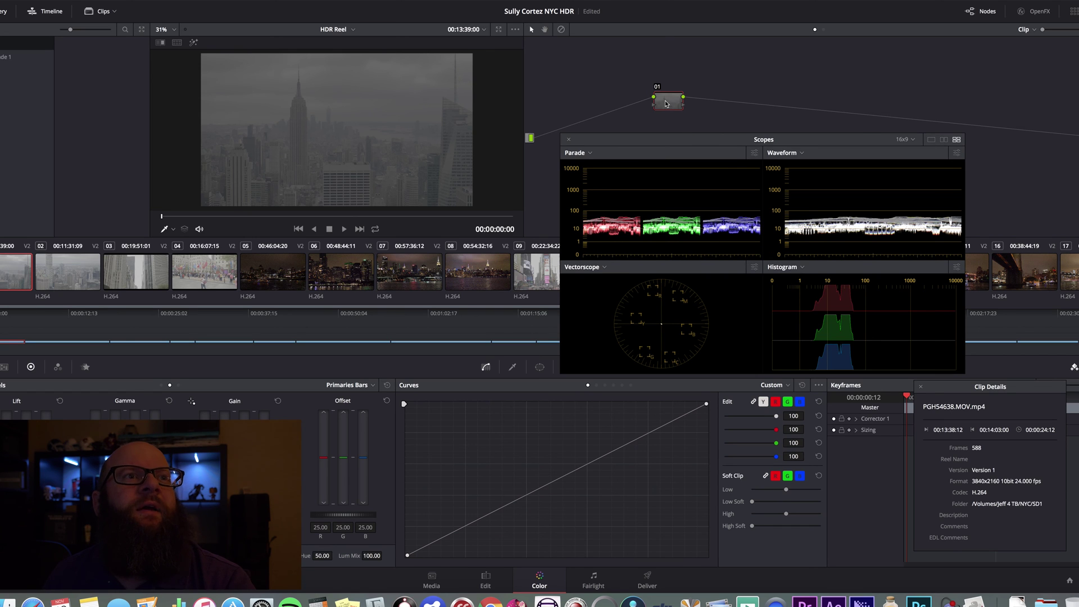
Step: Move node 01 left in the node graph and add a serial corrector node after it
left_click_drag(668, 102, 549, 85)
left_click_drag(652, 141, 651, 135)
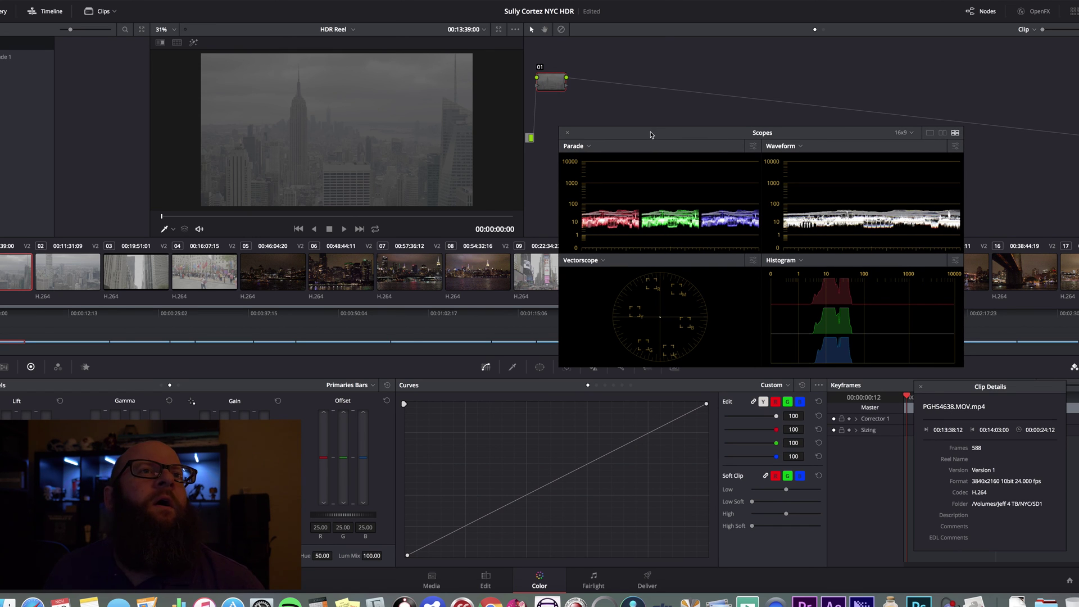
key("alt+s")
Step: Add serial corrector nodes up to 13, arranging them in rows in the node graph
key("alt+s")
key("alt+s")
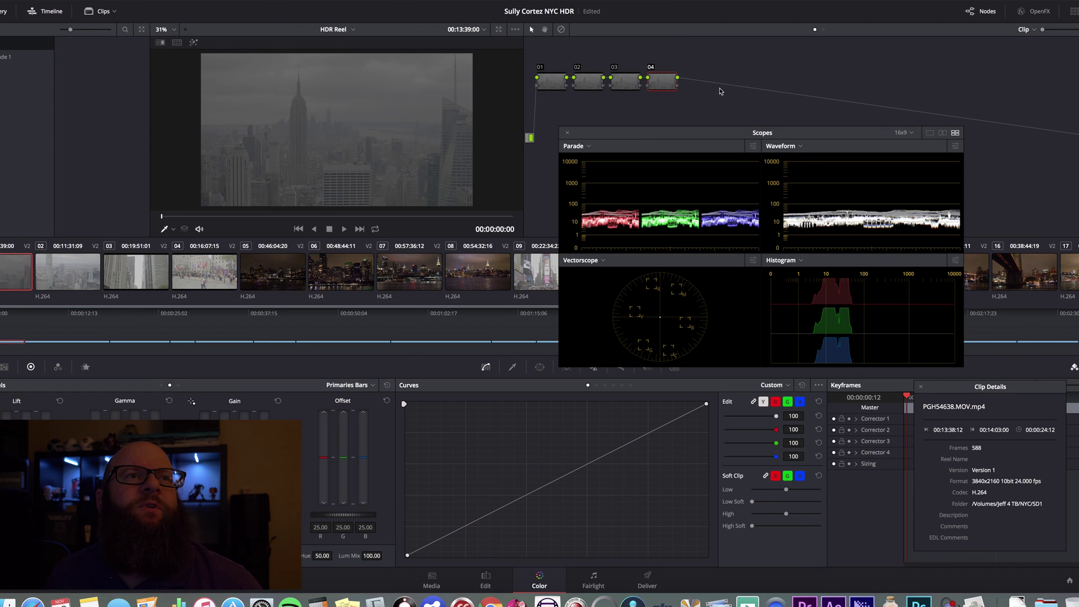
key("alt+s")
left_click_drag(692, 67, 650, 50)
key("alt+s")
key("alt+s")
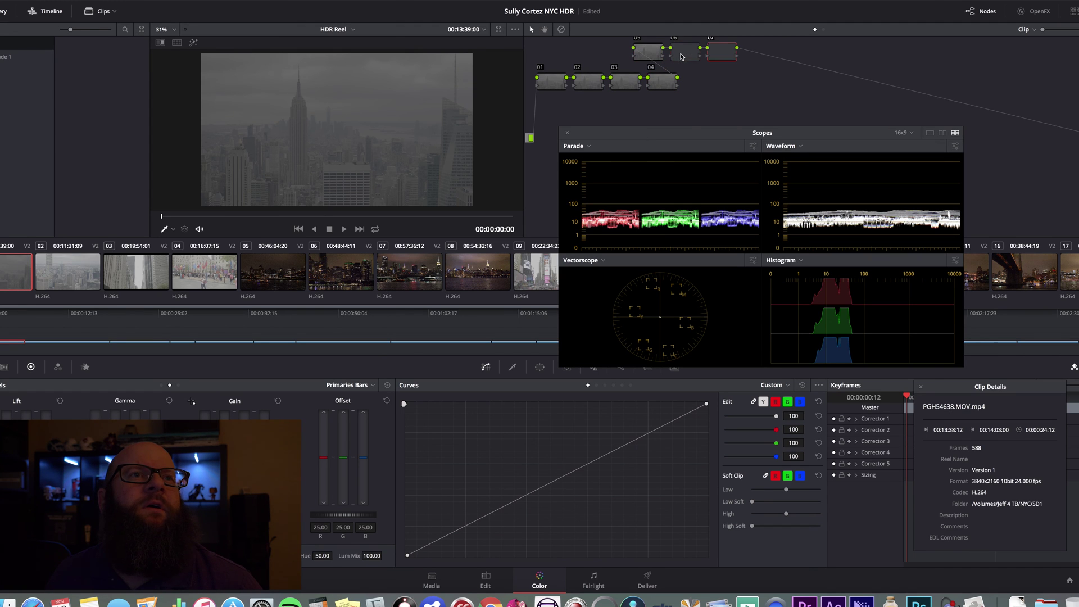
key("alt+s")
key("alt+s")
key("alt+s")
left_click_drag(830, 57, 774, 84)
key("alt+s")
key("alt+s")
key("alt+s")
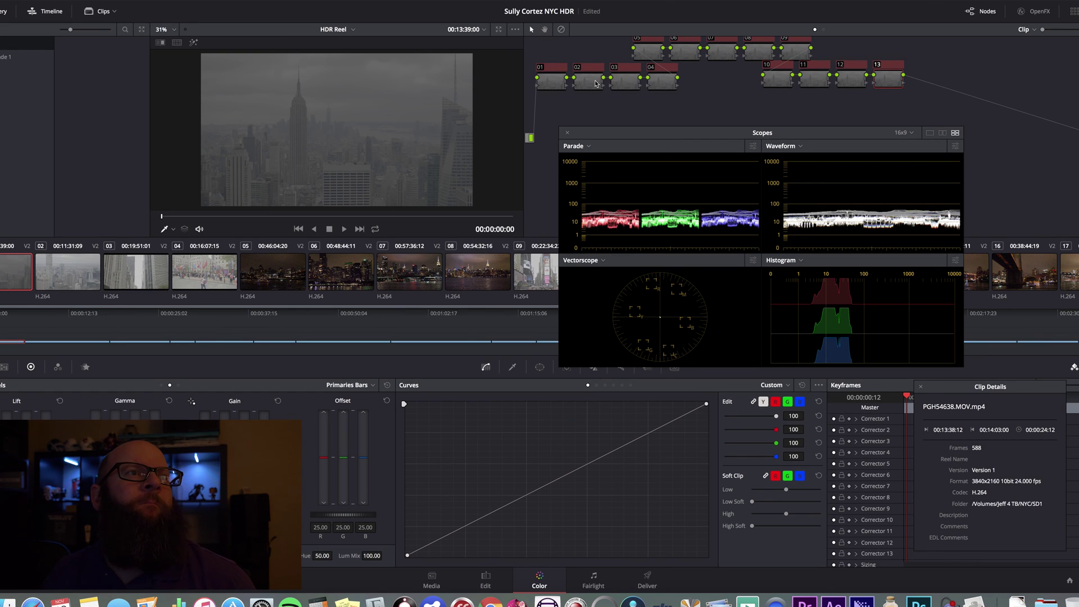
left_click(592, 89)
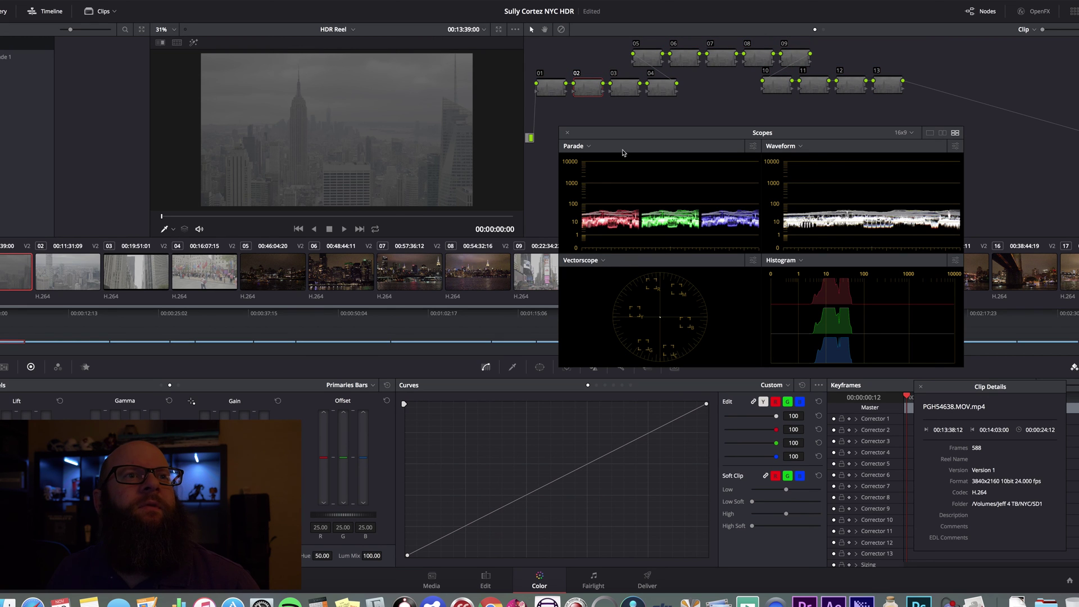
Step: Grab clip 01's 13-node grade as gallery still 2.1.1
left_click_drag(616, 140, 684, 164)
left_click(565, 262)
left_click(25, 273)
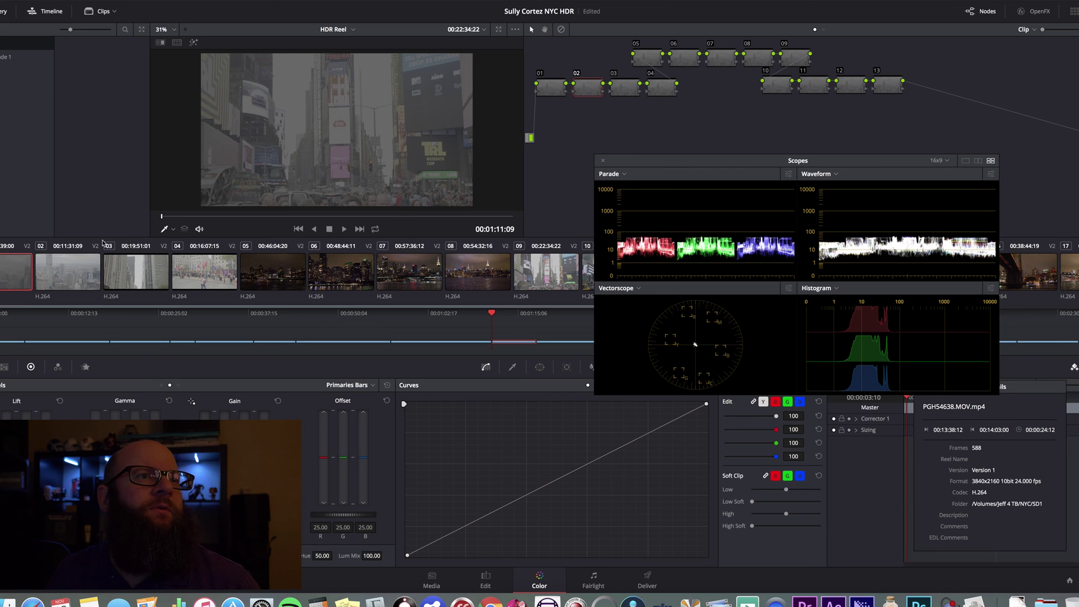
right_click(307, 128)
left_click(336, 136)
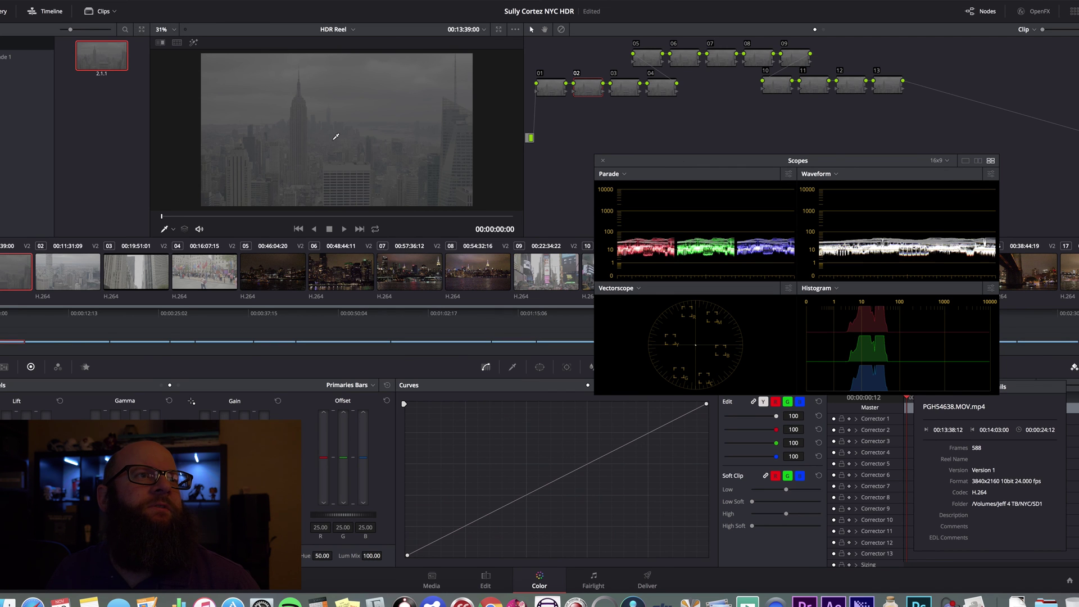
left_click(568, 277)
Step: Apply the grade from gallery still 2.1.1 to Times Square clip 09
right_click(325, 86)
key("Escape")
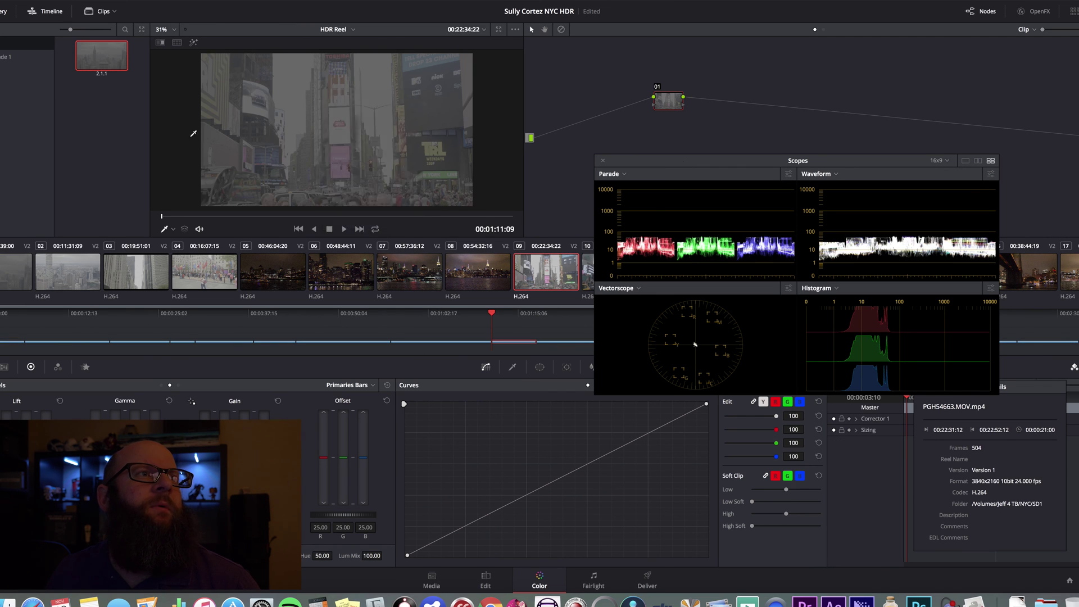
right_click(107, 55)
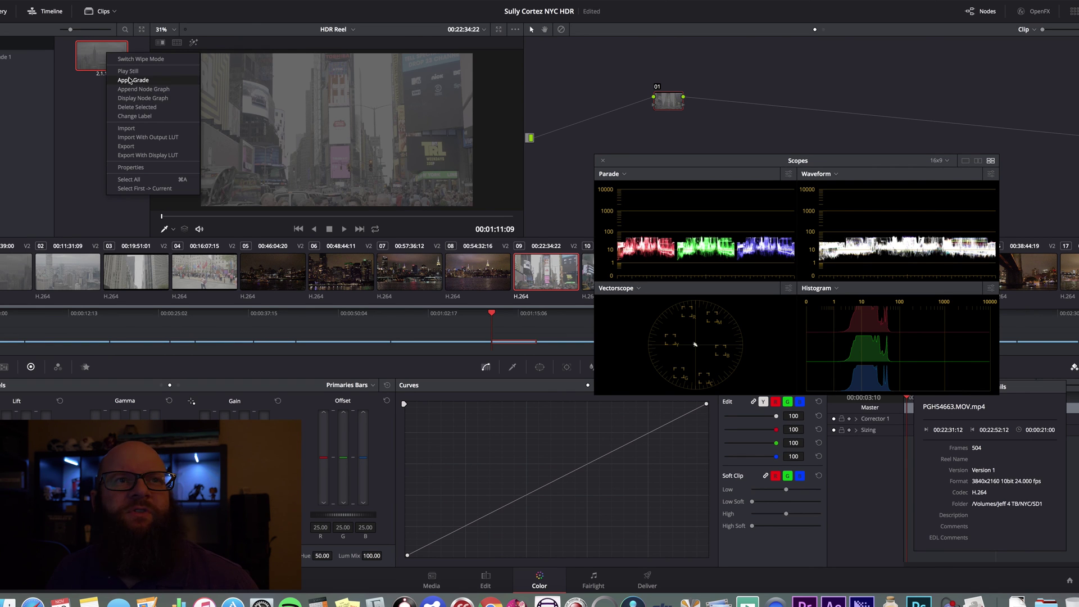
left_click(135, 81)
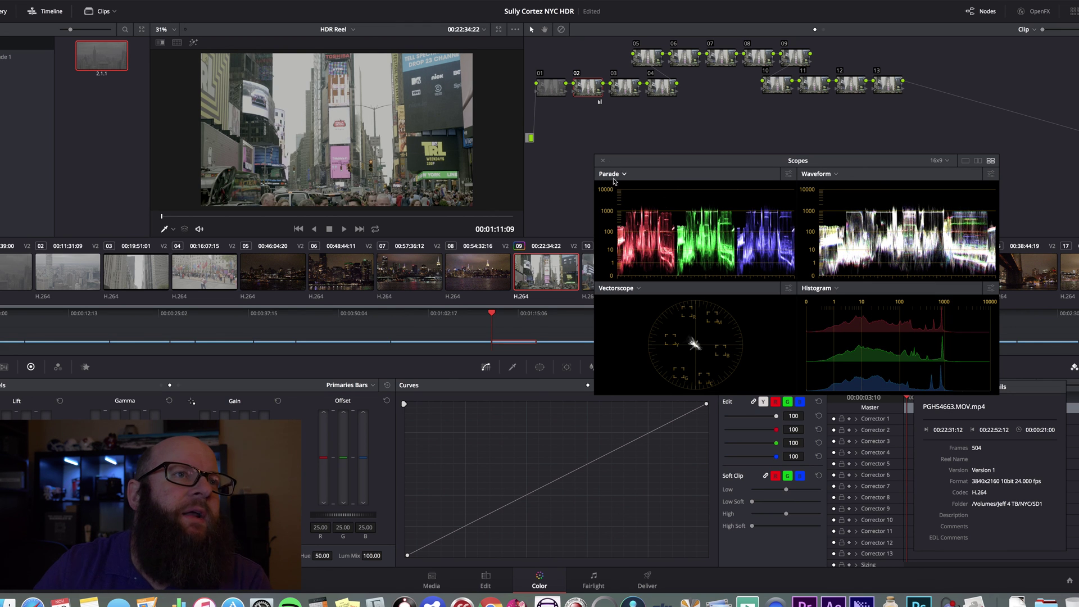
Step: Toggle node 02 off and on to compare the Times Square grade, repositioning the Scopes window
key("super+d")
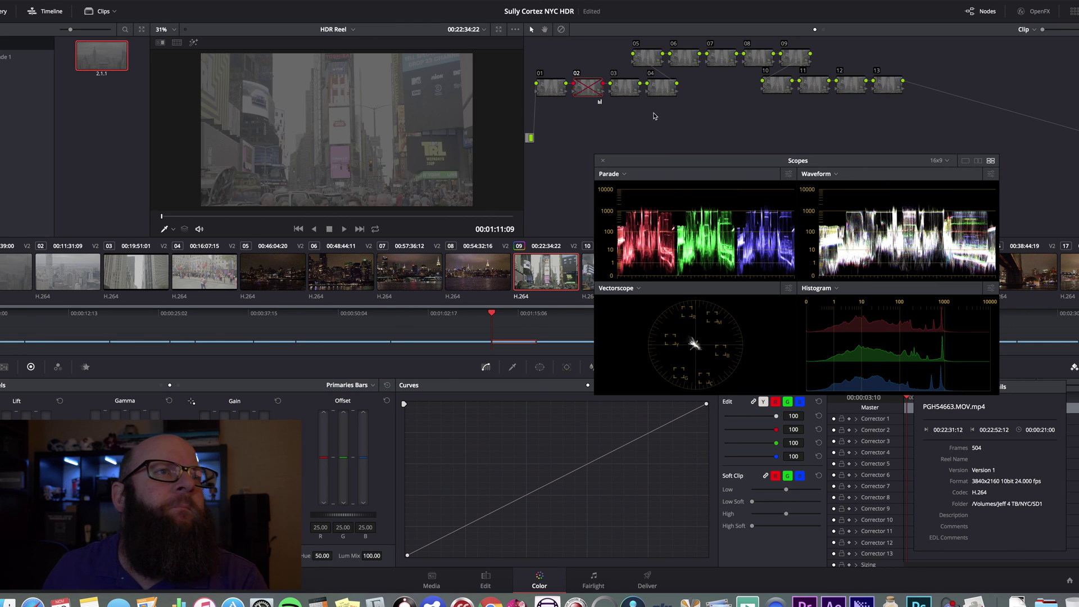
key("super+d")
key("super+d")
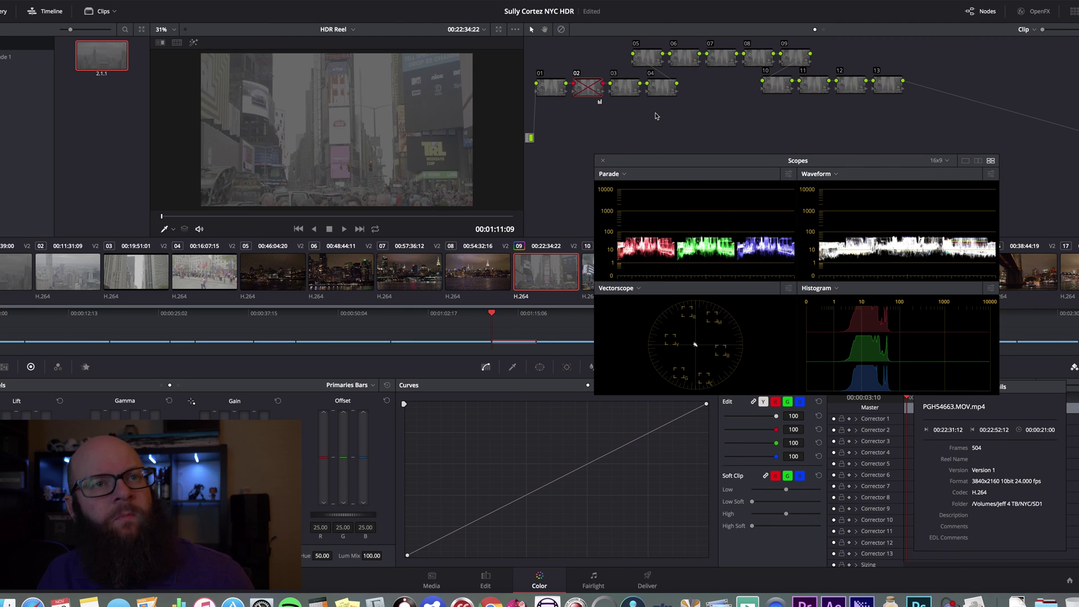
key("super+d")
key("super+d")
key("super+d")
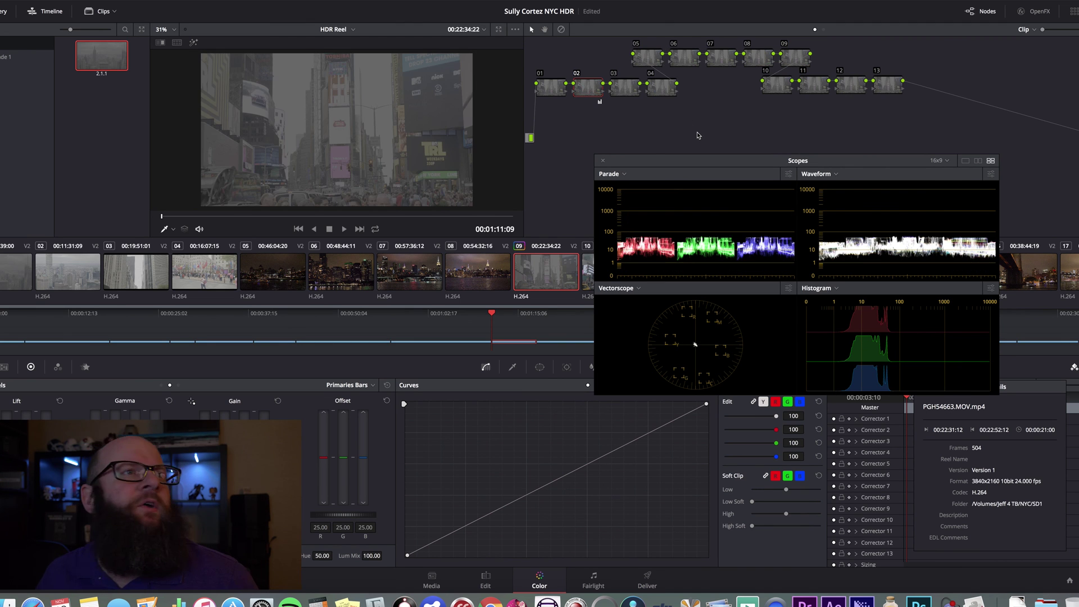
left_click_drag(695, 167, 659, 162)
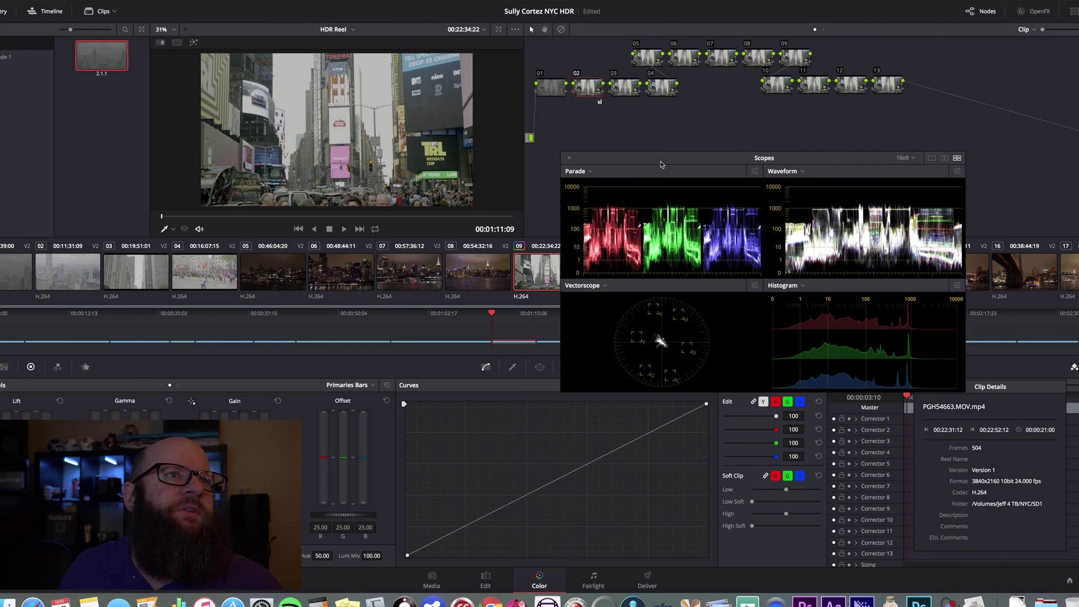
key("super+d")
key("super+d")
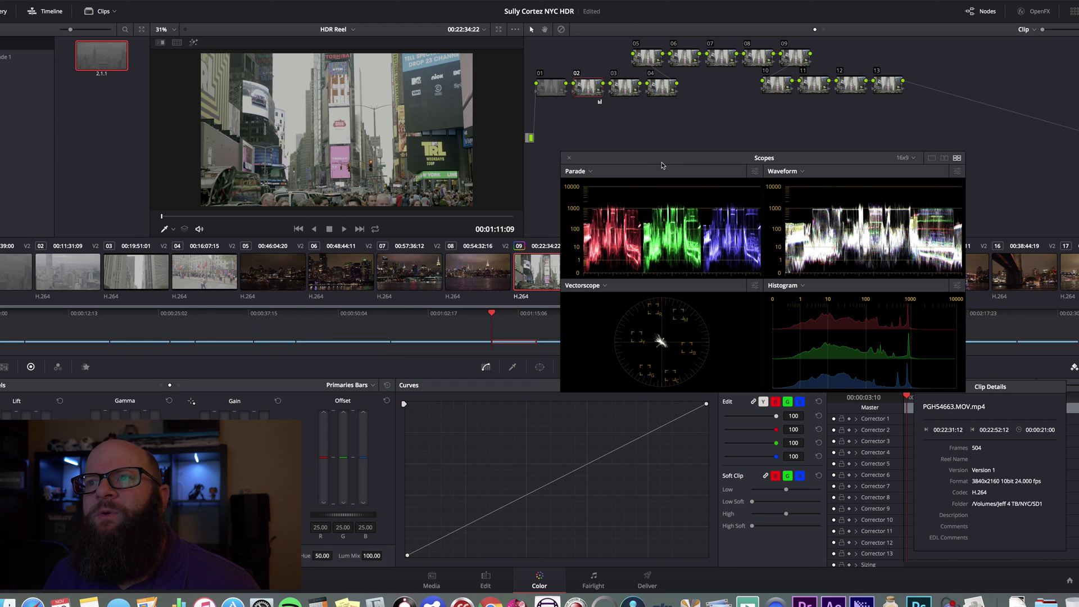
left_click_drag(662, 161, 675, 131)
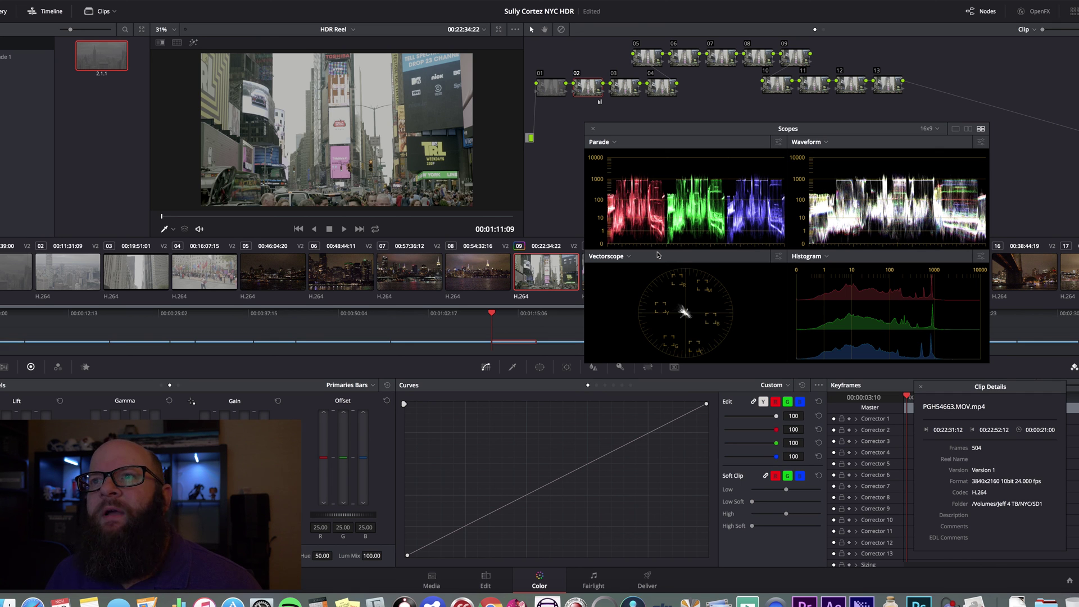
left_click_drag(659, 130, 638, 122)
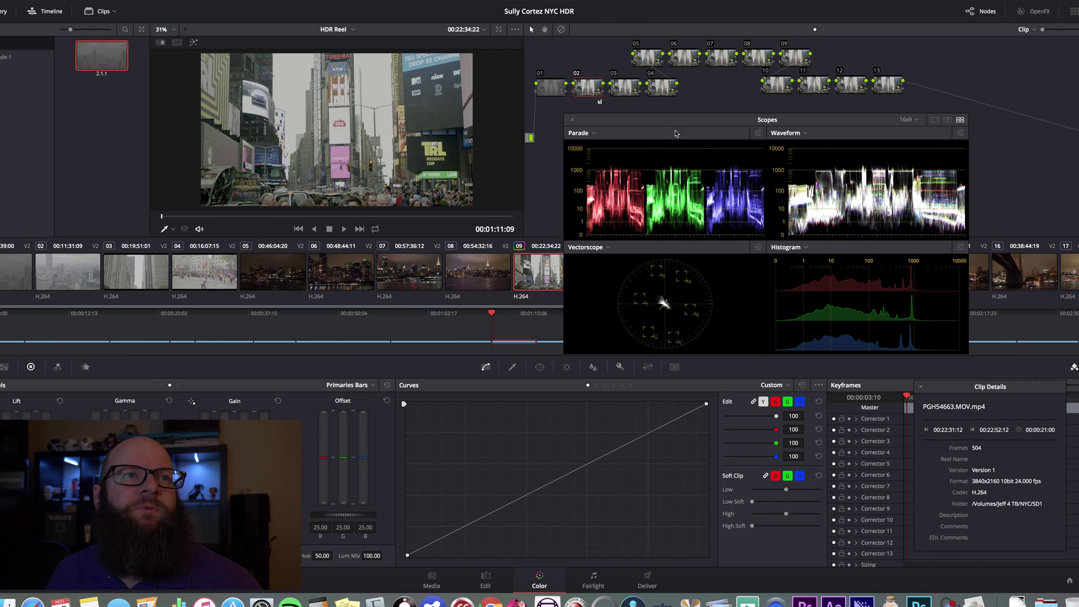
left_click_drag(604, 123, 652, 209)
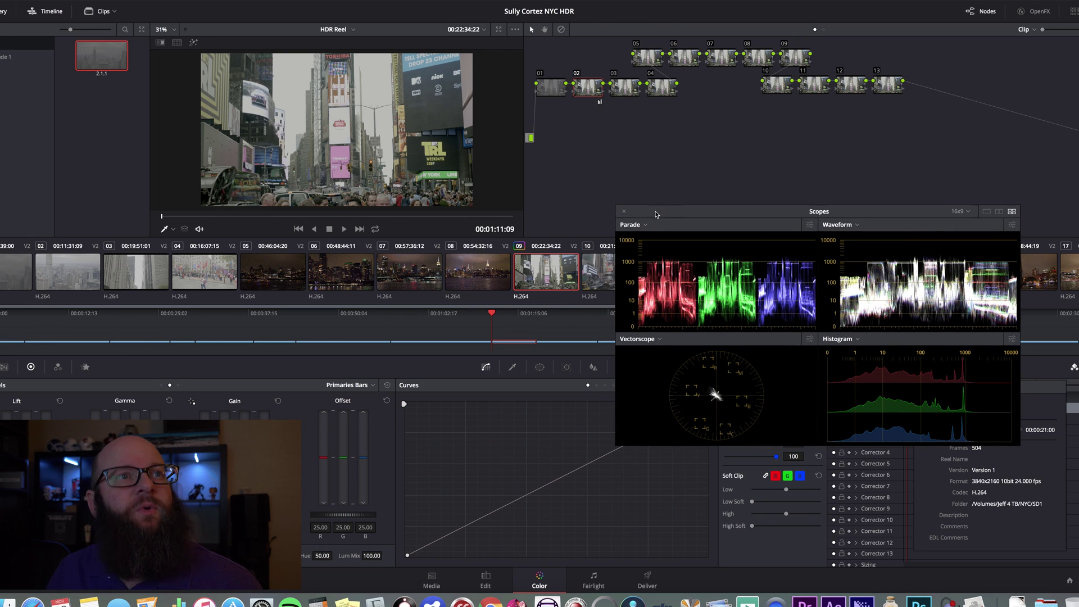